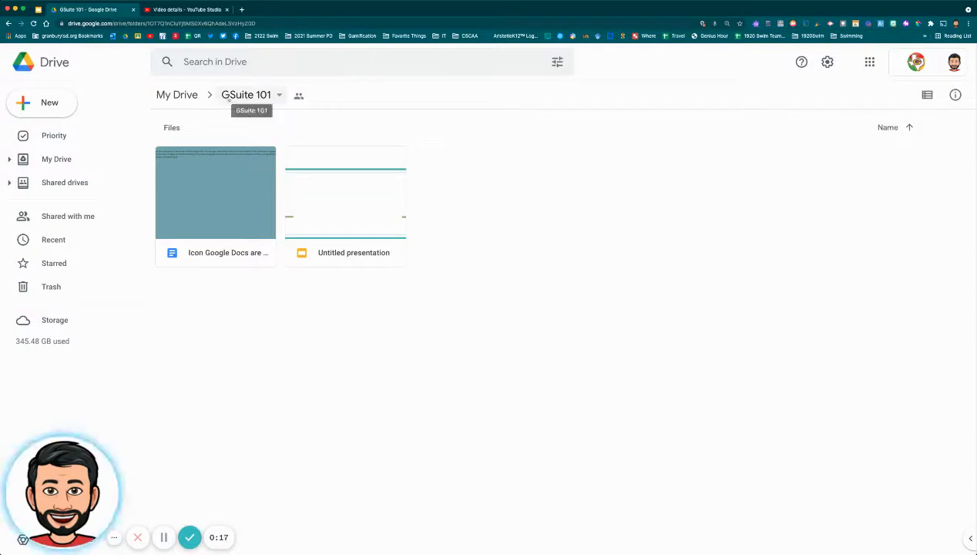
Create a blank Google Form in the shared GSuite 101 folder, accepting that it is shared with the folder's people.
{"action": "left_click", "coordinate": [43, 102]}
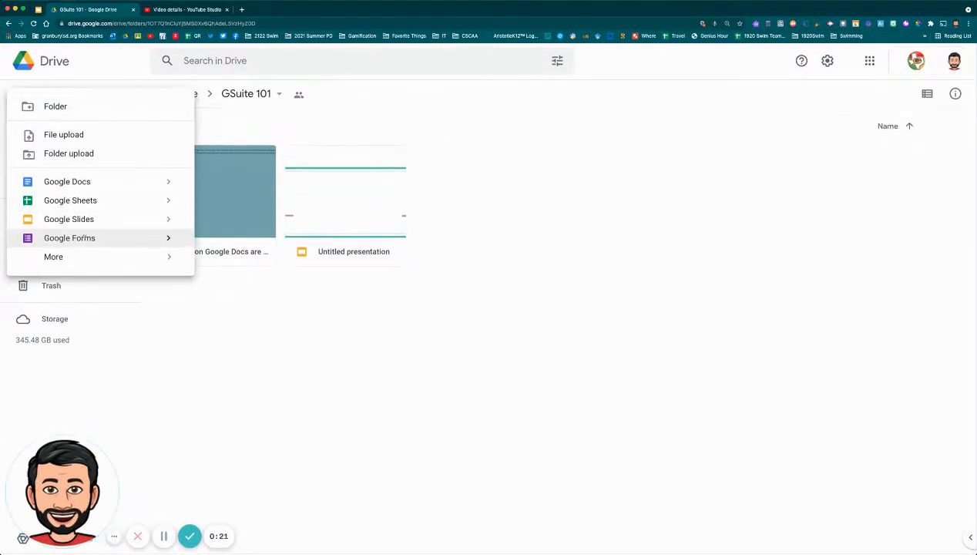
{"action": "left_click", "coordinate": [80, 238]}
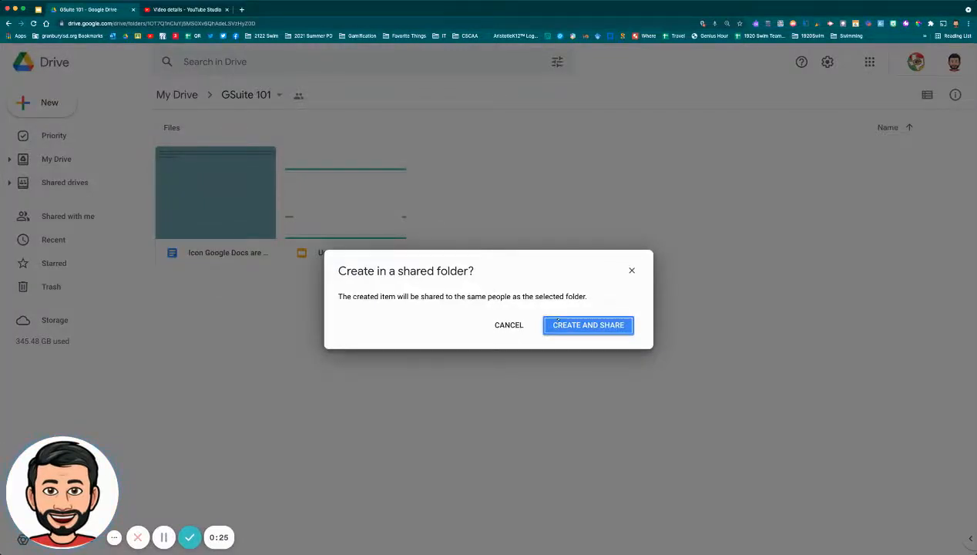
{"action": "left_click", "coordinate": [566, 325]}
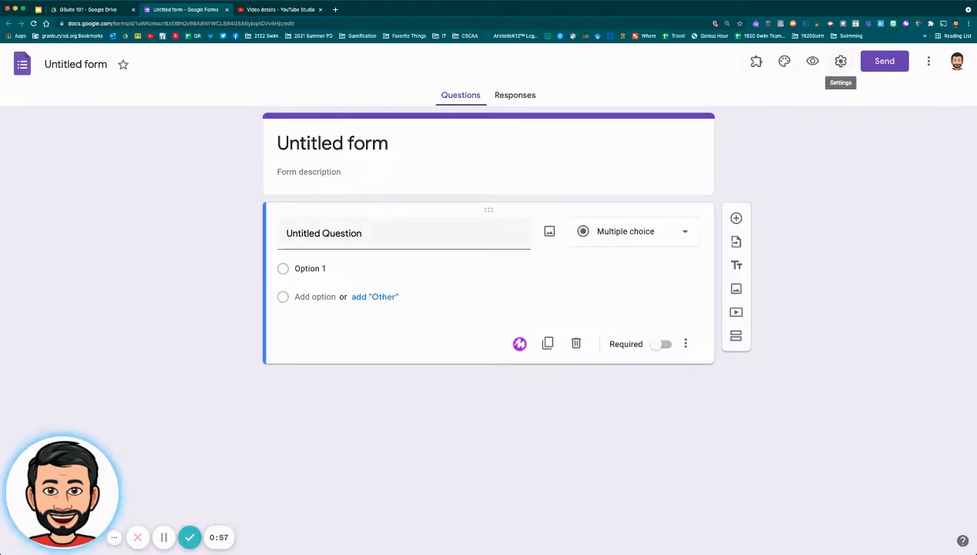
In the form's general settings, collect emails, always send response receipts, and limit respondents to 1 response.
{"action": "left_click", "coordinate": [840, 61]}
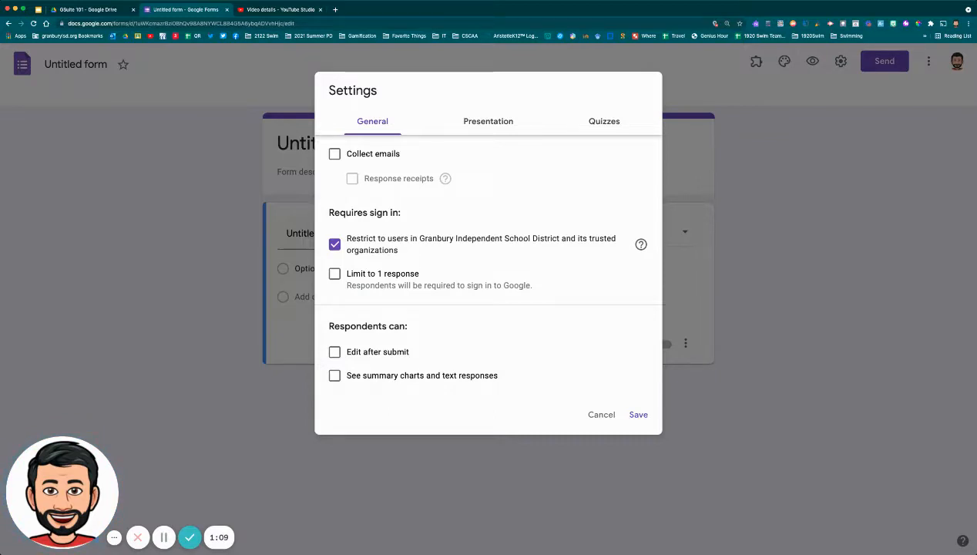
{"action": "left_click", "coordinate": [334, 154]}
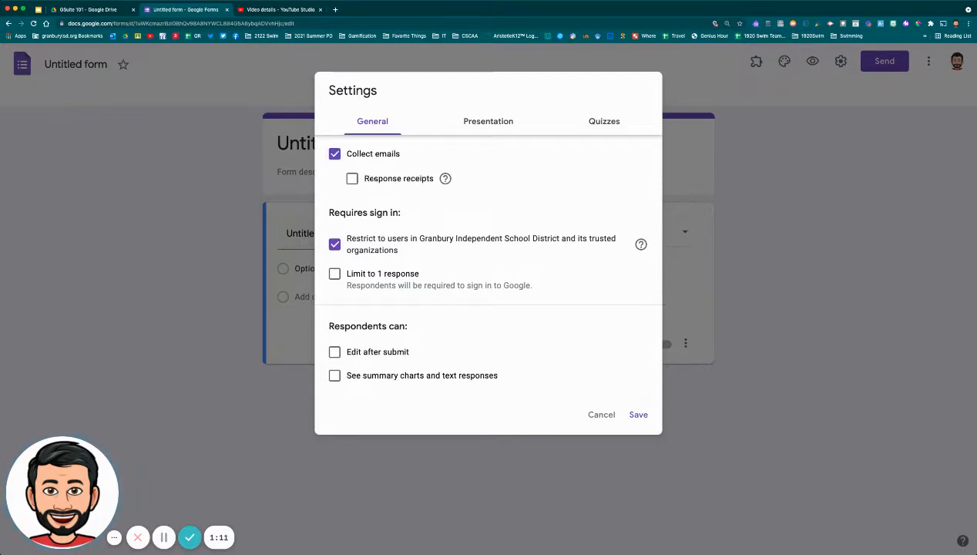
{"action": "left_click", "coordinate": [352, 178]}
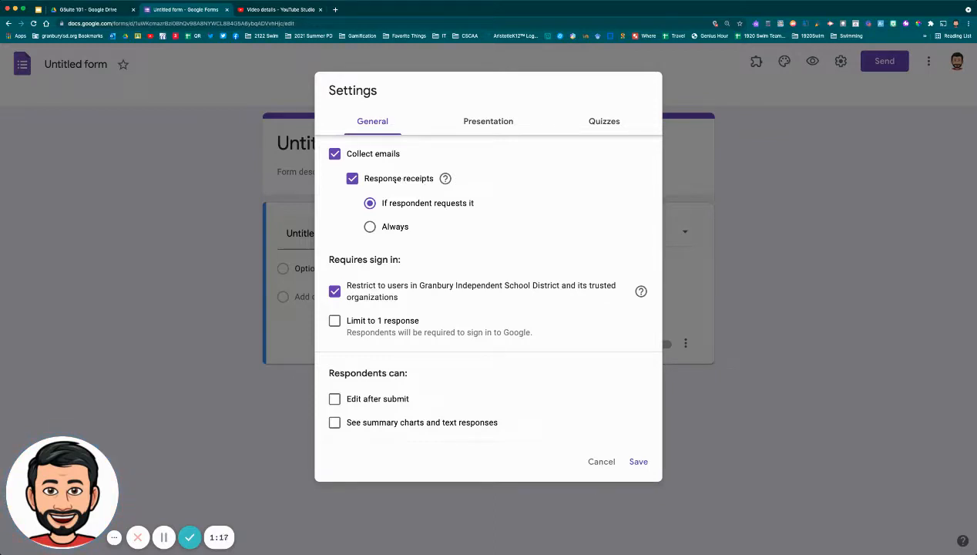
{"action": "left_click", "coordinate": [394, 227]}
{"action": "left_click", "coordinate": [384, 321]}
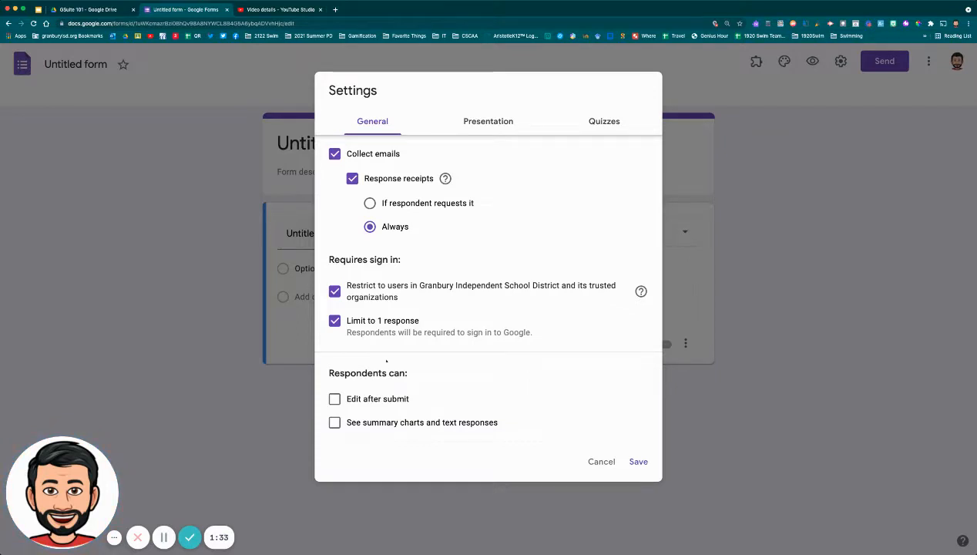
{"action": "left_click", "coordinate": [379, 399]}
{"action": "left_click", "coordinate": [381, 424]}
{"action": "left_click", "coordinate": [402, 423]}
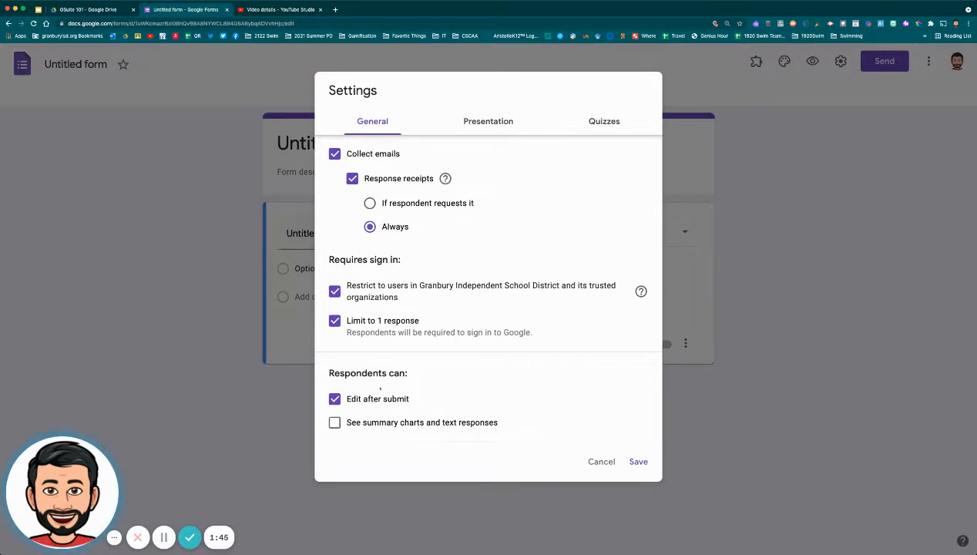
{"action": "left_click", "coordinate": [380, 397]}
Make the form a quiz and stop respondents from seeing the correct answers.
{"action": "left_click", "coordinate": [604, 121]}
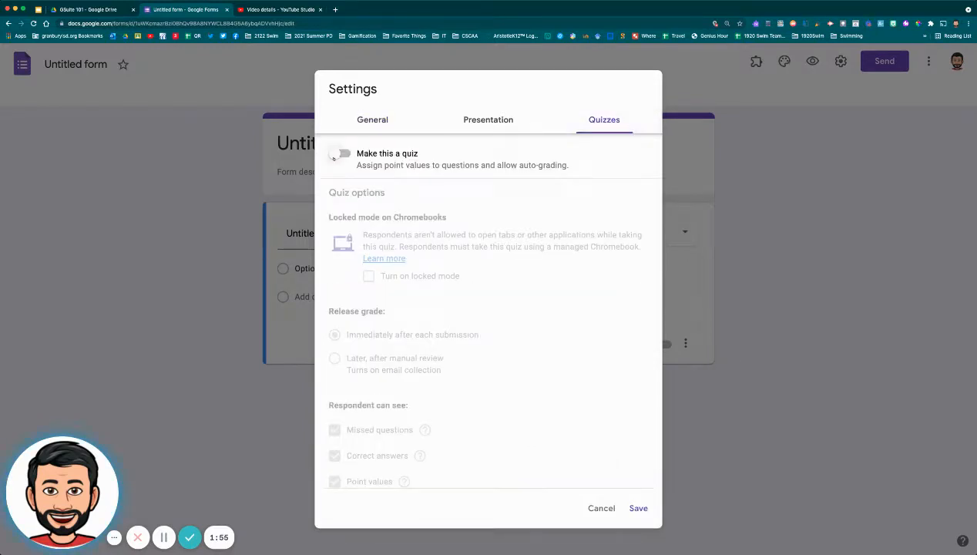
{"action": "left_click", "coordinate": [337, 154]}
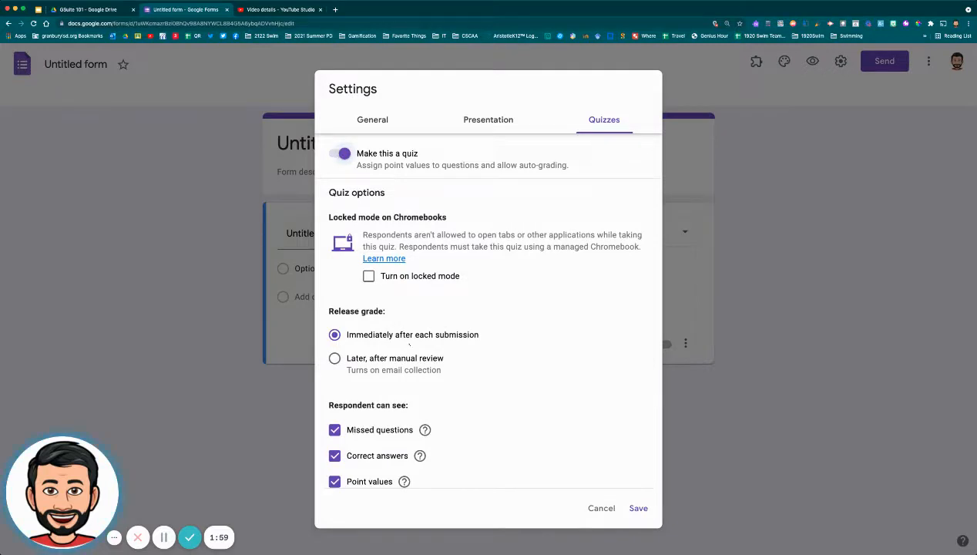
{"action": "scroll", "coordinate": [409, 346], "scroll_direction": "down", "scroll_amount": 1}
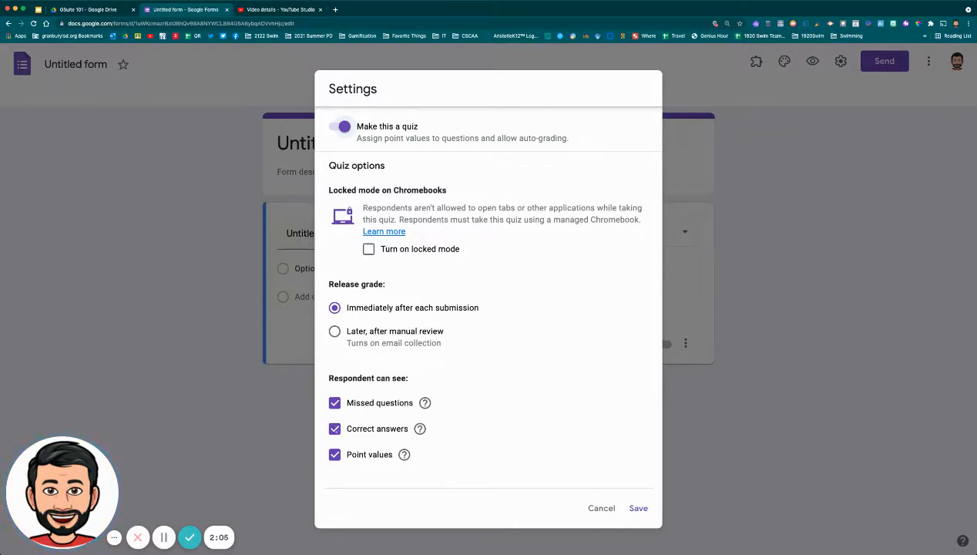
{"action": "left_click", "coordinate": [335, 428]}
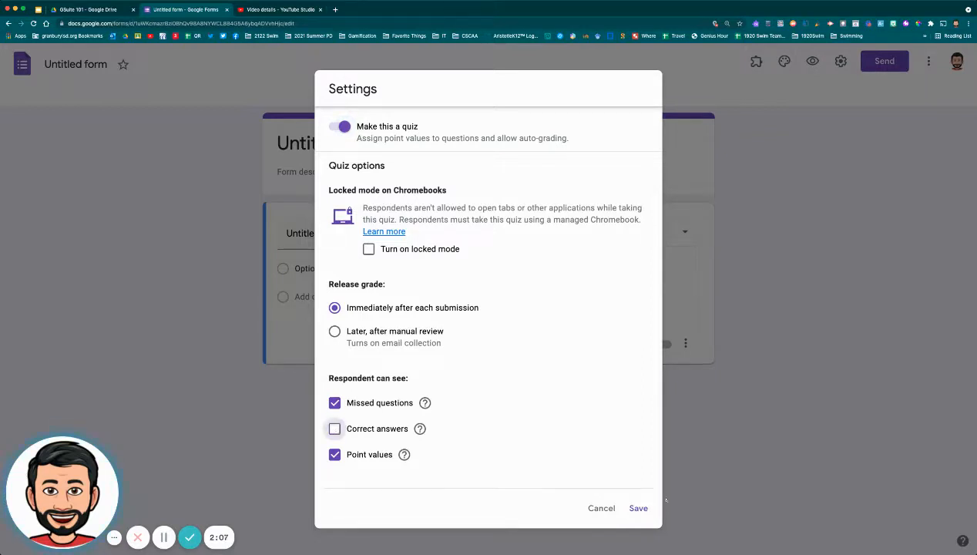
{"action": "scroll", "coordinate": [514, 162], "scroll_direction": "up", "scroll_amount": 2}
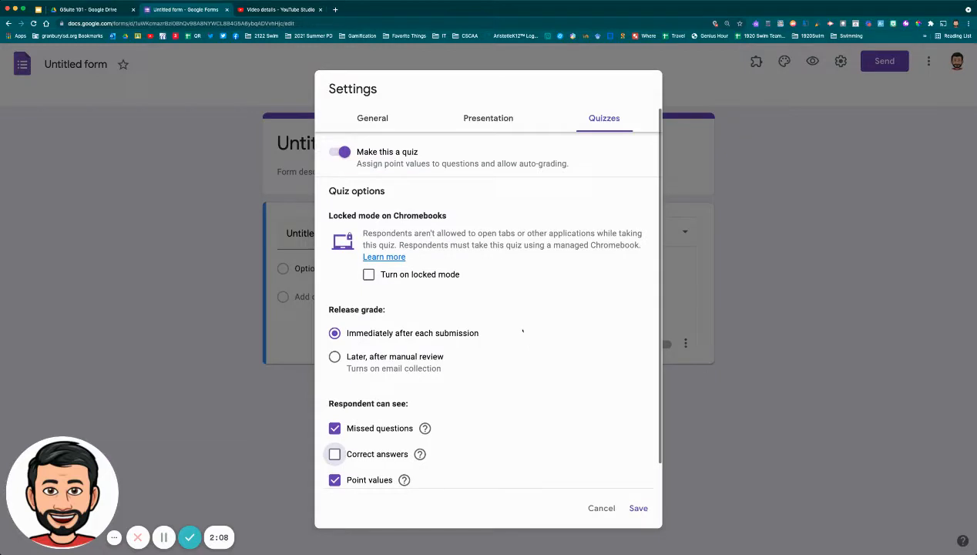
Turn on shuffled question order in the presentation settings and save the form settings.
{"action": "left_click", "coordinate": [485, 117]}
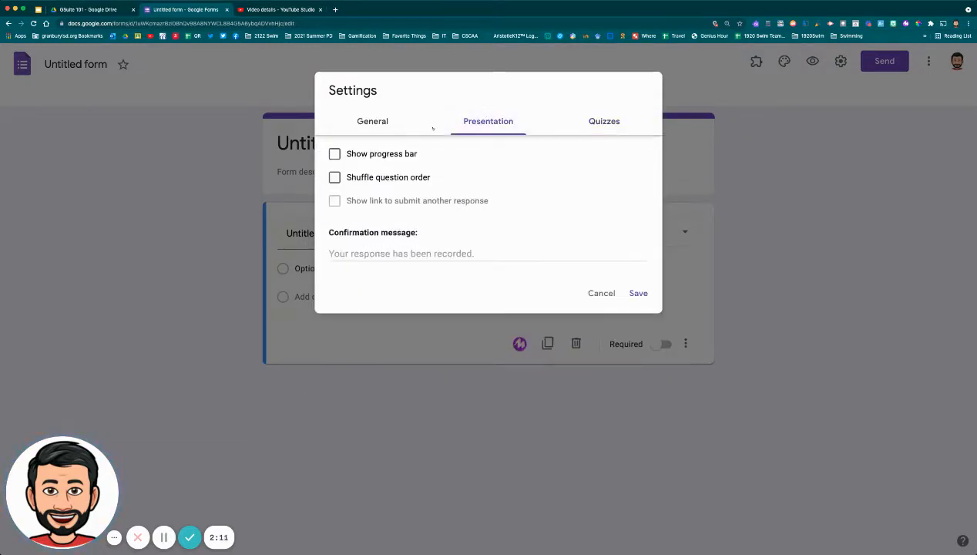
{"action": "left_click", "coordinate": [335, 178]}
{"action": "left_click", "coordinate": [639, 294]}
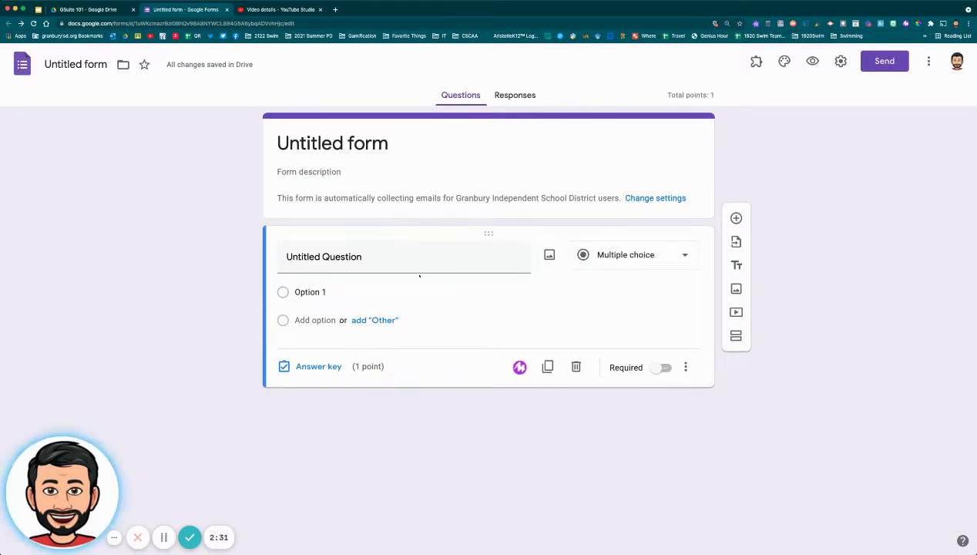
Title the first question "Name" and make it required.
{"action": "left_click", "coordinate": [385, 258]}
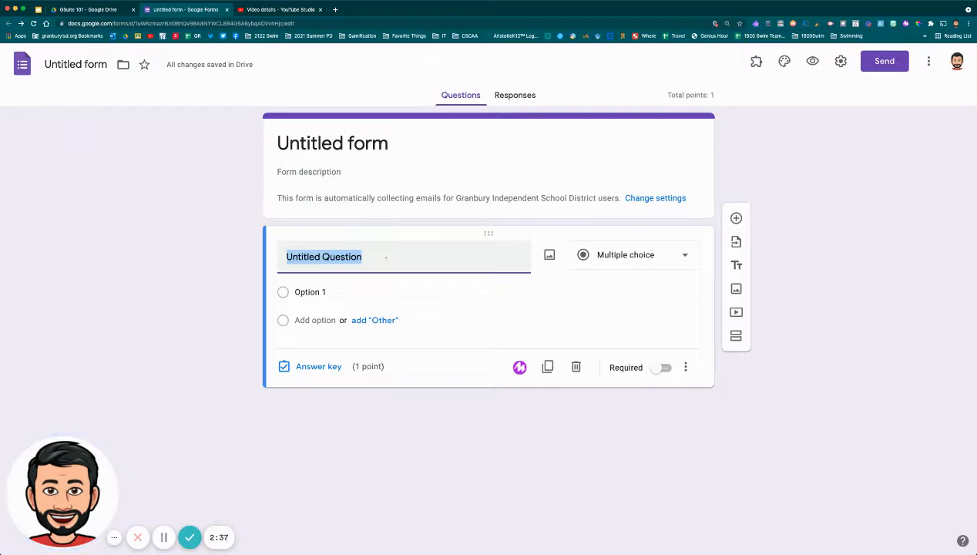
{"action": "type", "text": "Name"}
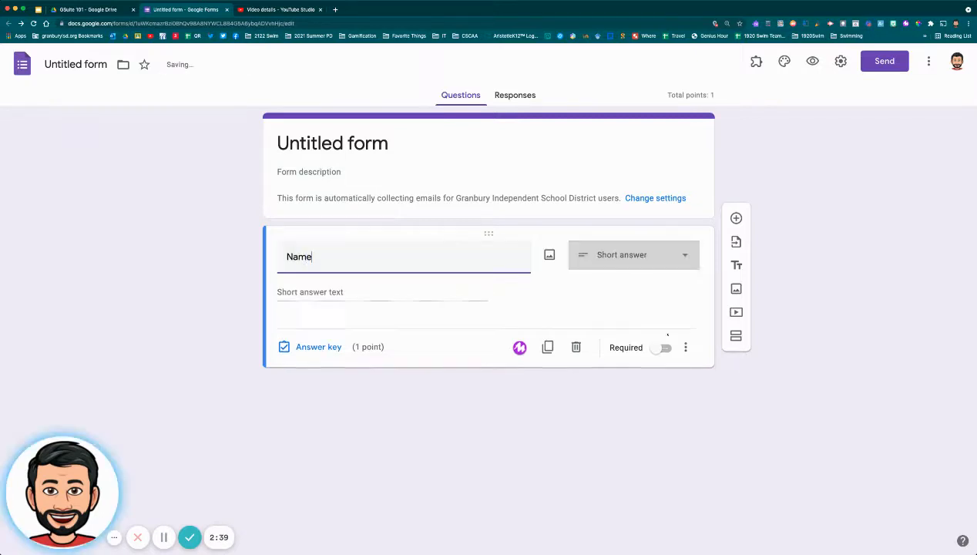
{"action": "left_click", "coordinate": [661, 347]}
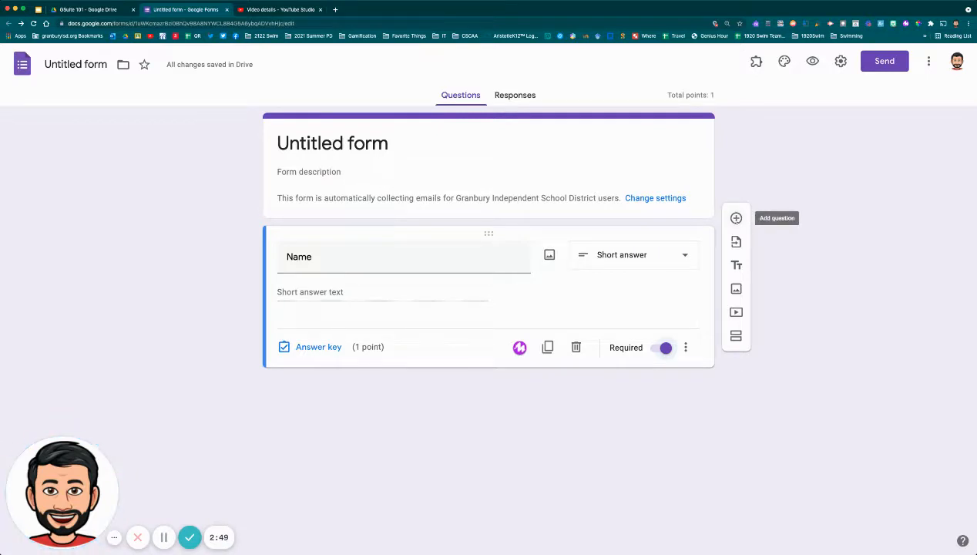
Add a multiple choice question "What is 2+2?" with 4 and 5 as its first two options.
{"action": "left_click", "coordinate": [736, 218]}
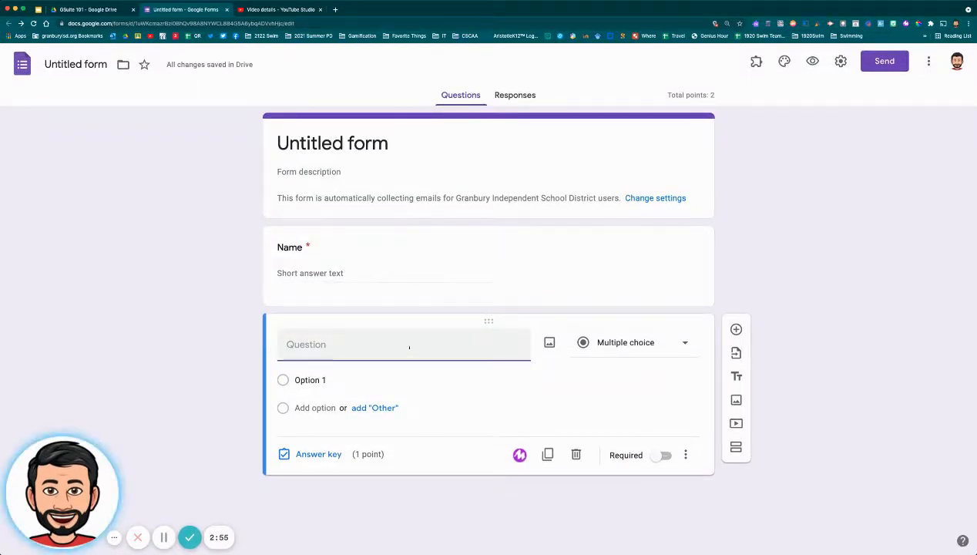
{"action": "type", "text": "What is 2+2?"}
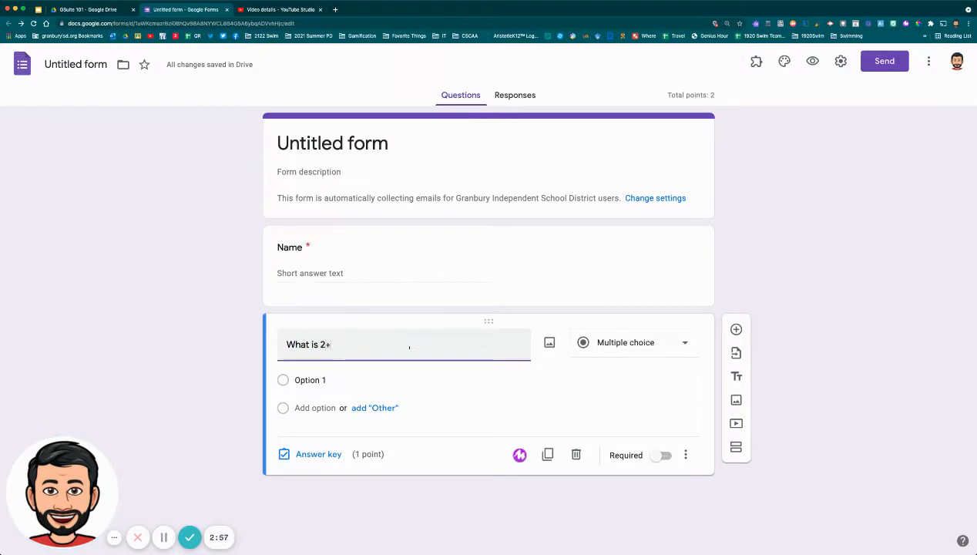
{"action": "left_click", "coordinate": [365, 380]}
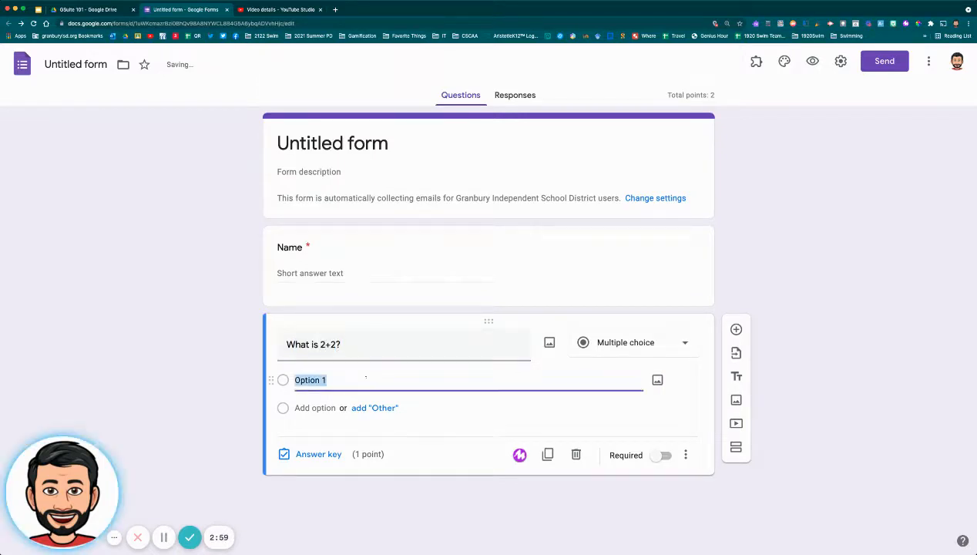
{"action": "key", "text": "BackSpace"}
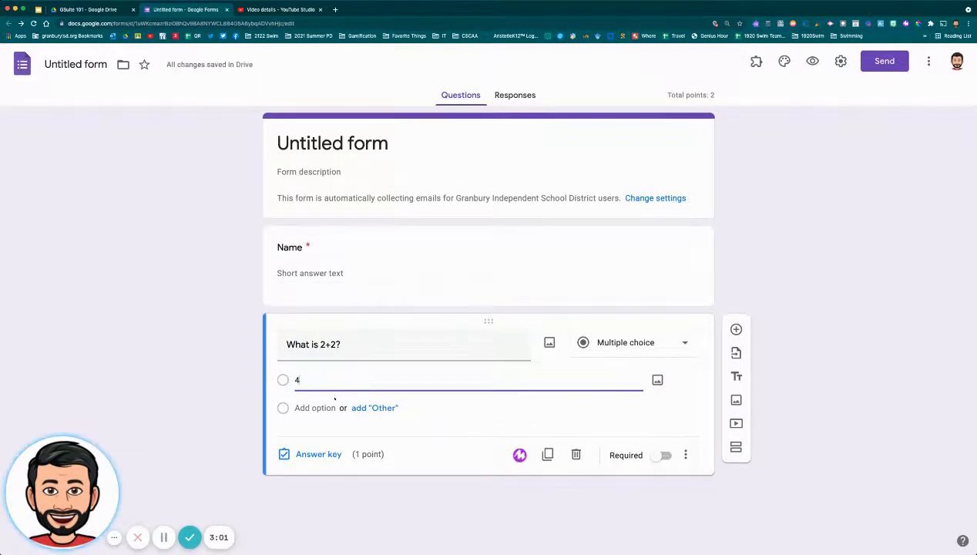
{"action": "left_click", "coordinate": [316, 408]}
{"action": "type", "text": "5"}
{"action": "left_click", "coordinate": [310, 379]}
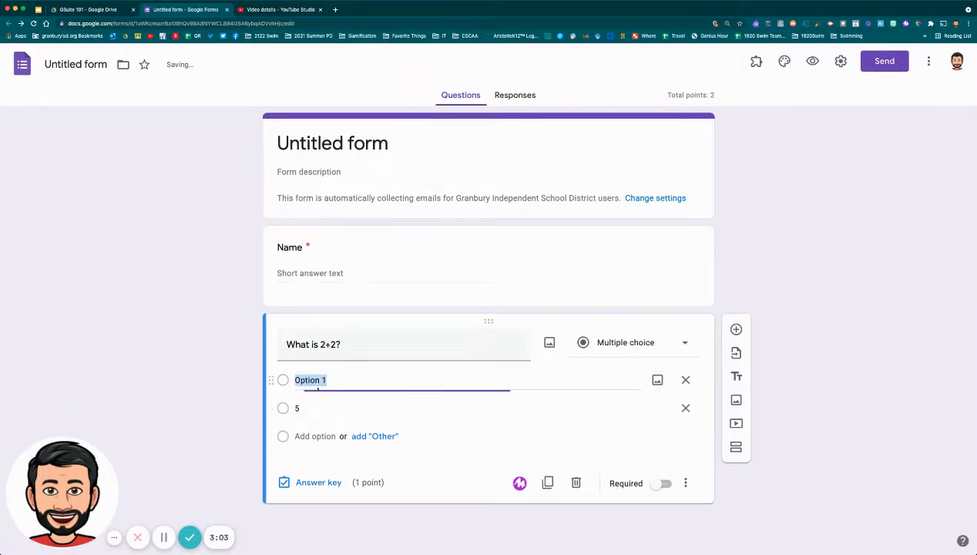
{"action": "type", "text": "4"}
Add 6 and 7 as the third and fourth options of the "What is 2+2?" question.
{"action": "left_click", "coordinate": [315, 437]}
{"action": "type", "text": "6"}
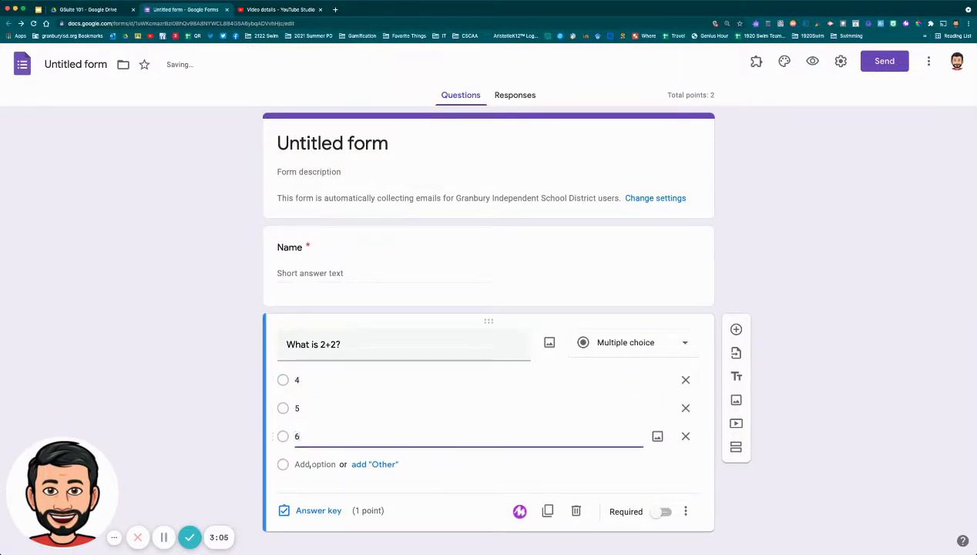
{"action": "key", "text": "Return"}
{"action": "type", "text": "7"}
{"action": "left_click", "coordinate": [803, 479]}
Try Checkboxes as the type of the "What is 2+2?" question, and settle on Dropdown.
{"action": "scroll", "coordinate": [803, 479], "scroll_direction": "down", "scroll_amount": 1}
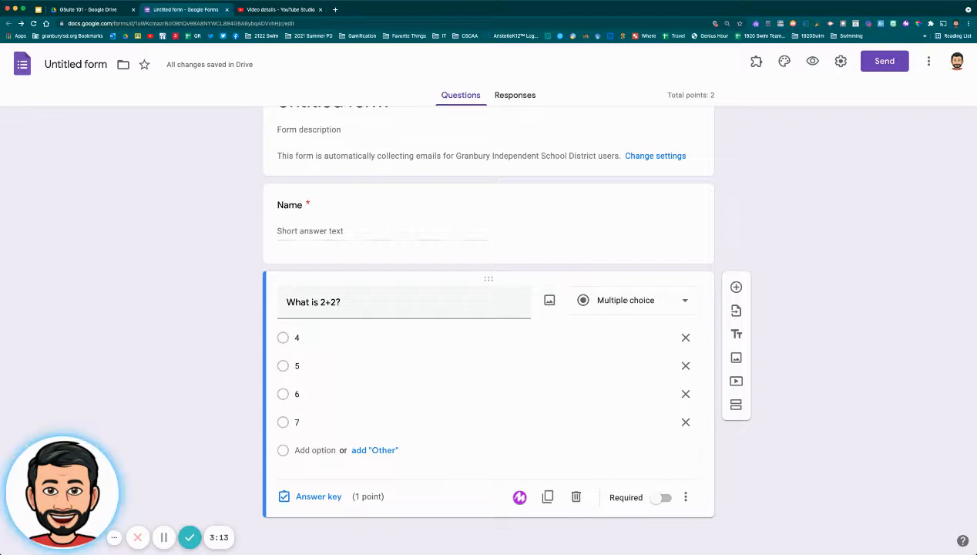
{"action": "left_click", "coordinate": [631, 301]}
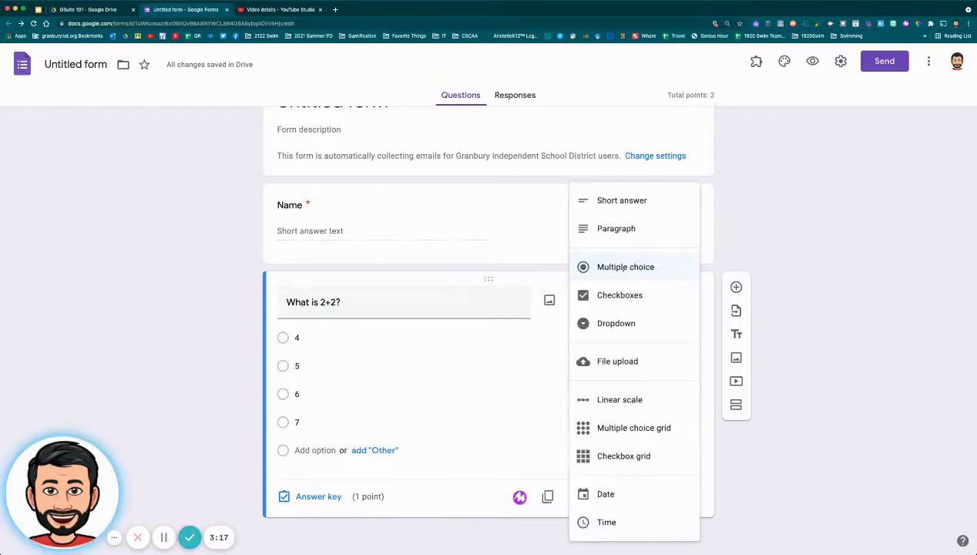
{"action": "left_click", "coordinate": [620, 295]}
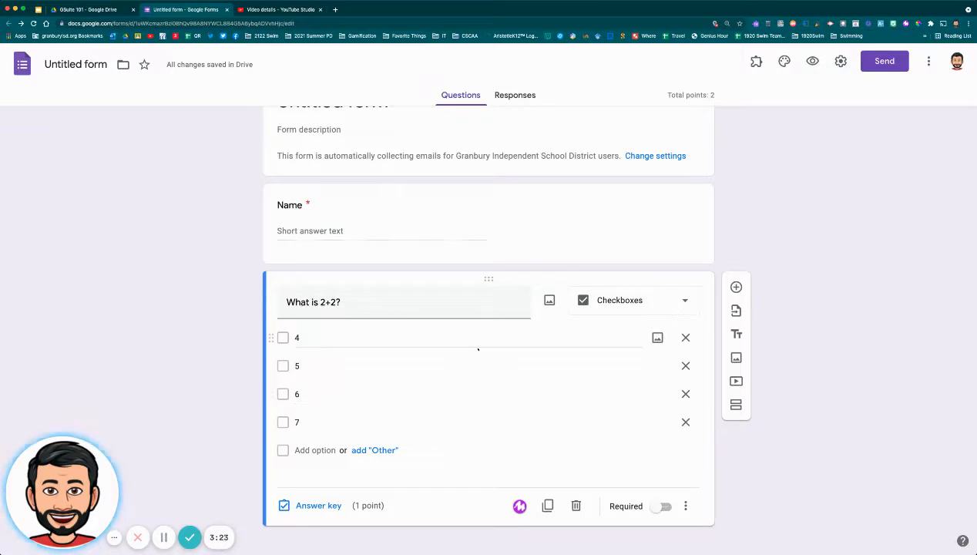
{"action": "left_click", "coordinate": [616, 305]}
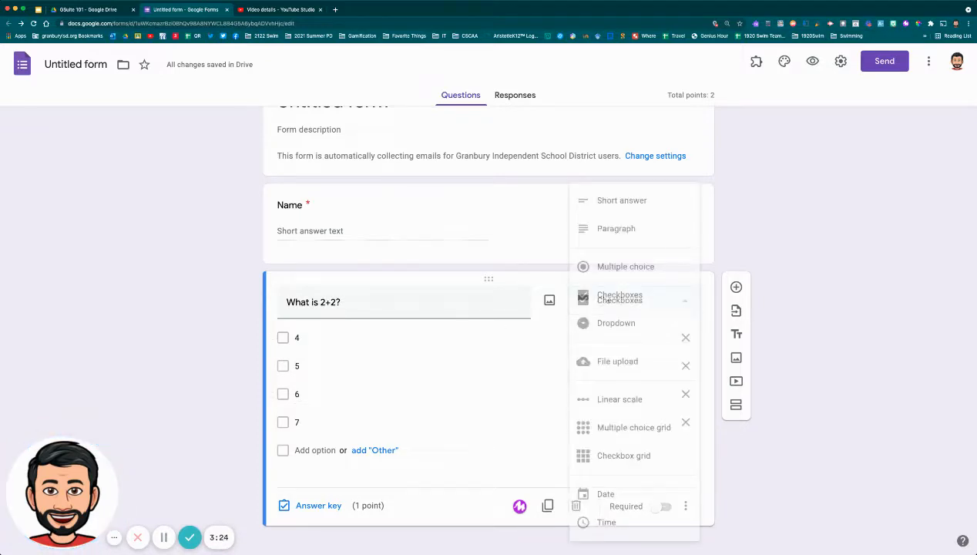
{"action": "left_click", "coordinate": [615, 322]}
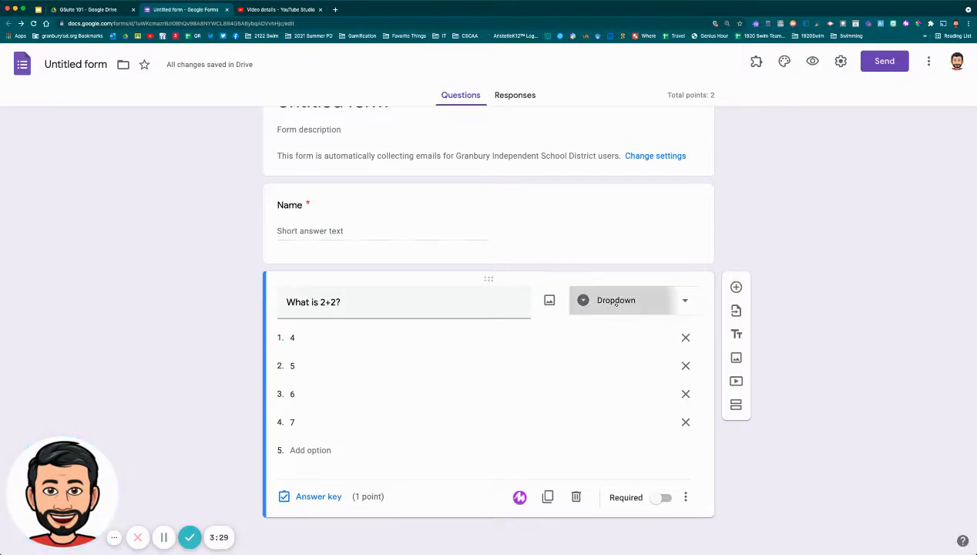
{"action": "left_click", "coordinate": [616, 302]}
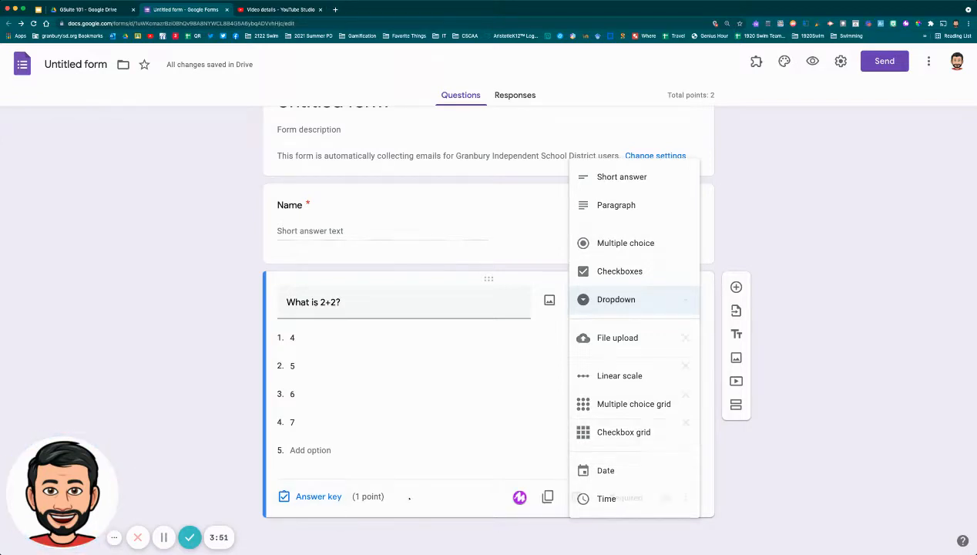
{"action": "left_click", "coordinate": [374, 497]}
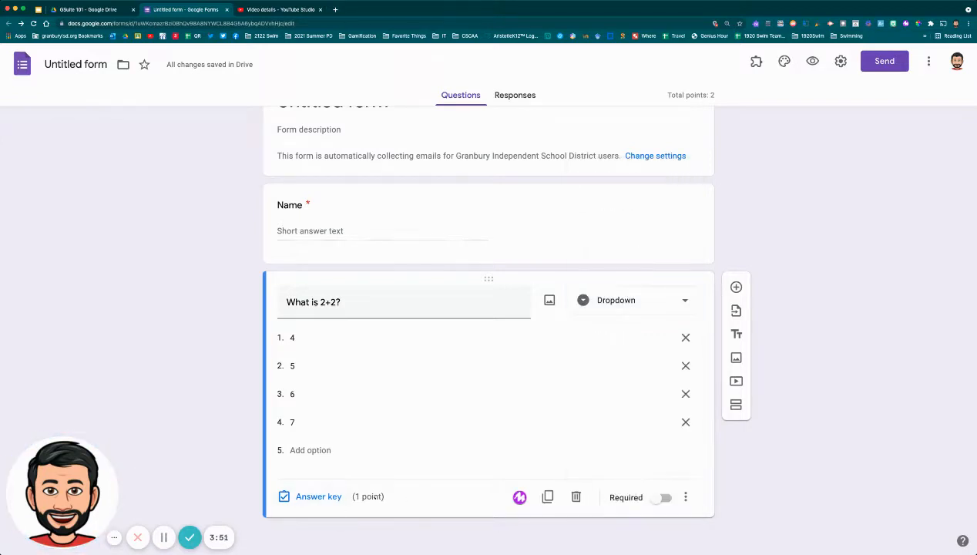
Mark 4 as the correct answer in the answer key of the "What is 2+2?" question.
{"action": "left_click", "coordinate": [318, 496]}
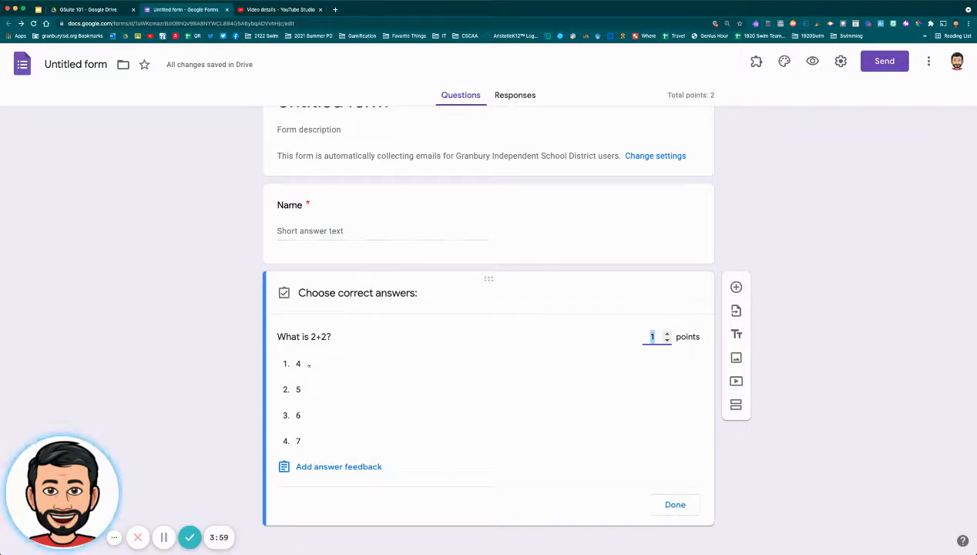
{"action": "left_click", "coordinate": [309, 365]}
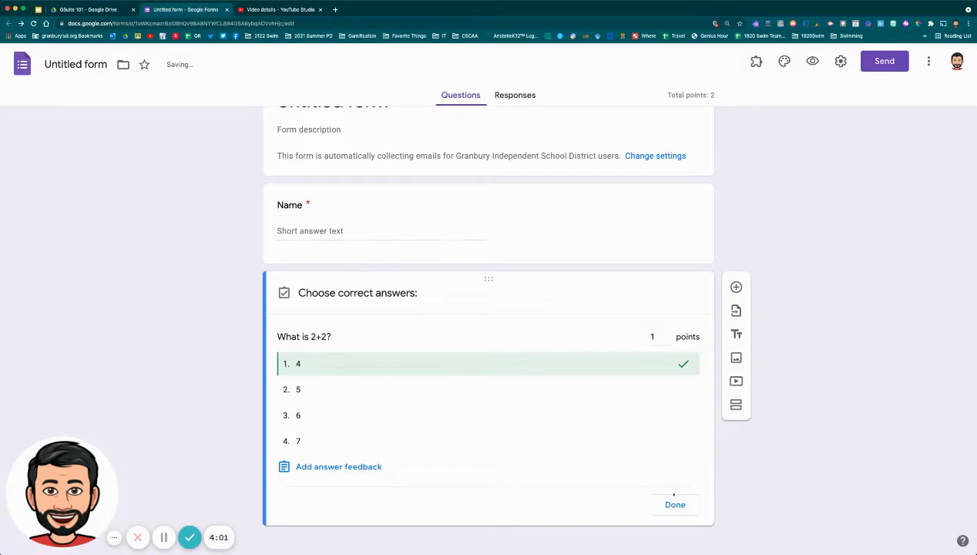
{"action": "left_click", "coordinate": [675, 505]}
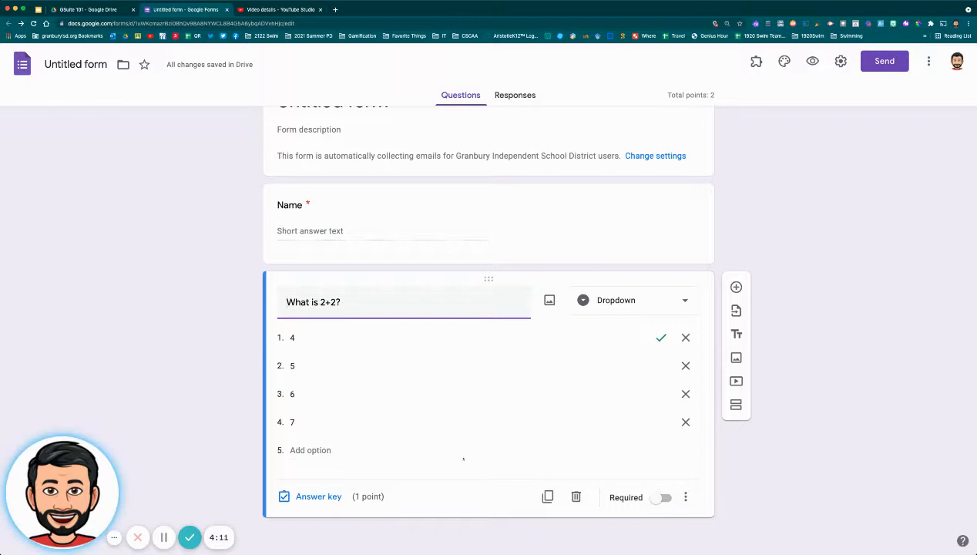
Turn on Shuffle option order for the "What is 2+2?" question.
{"action": "left_click", "coordinate": [687, 497]}
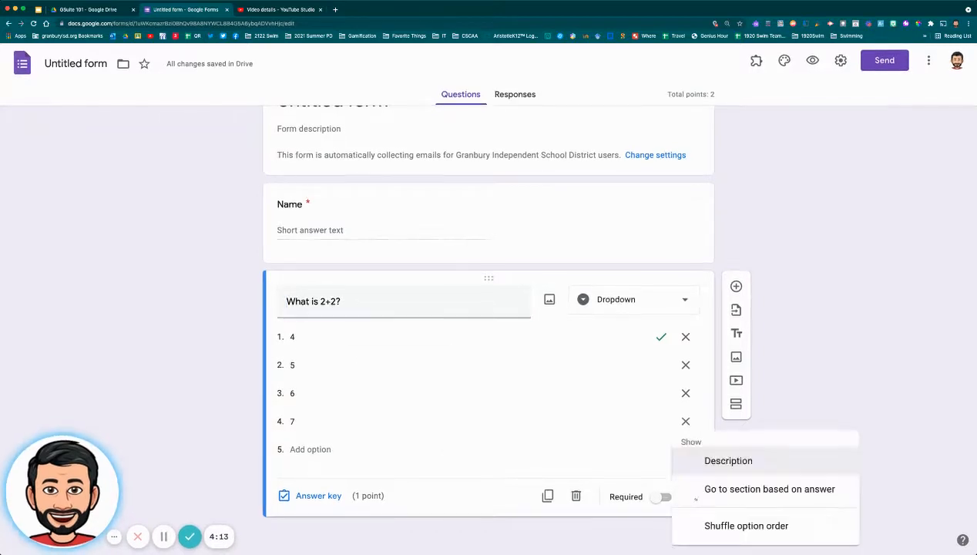
{"action": "left_click", "coordinate": [580, 516]}
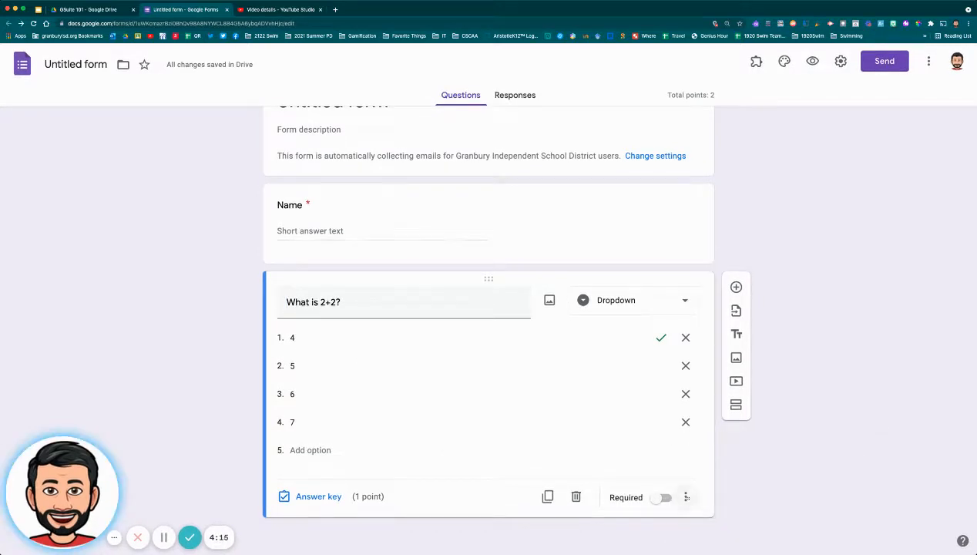
{"action": "left_click", "coordinate": [687, 497]}
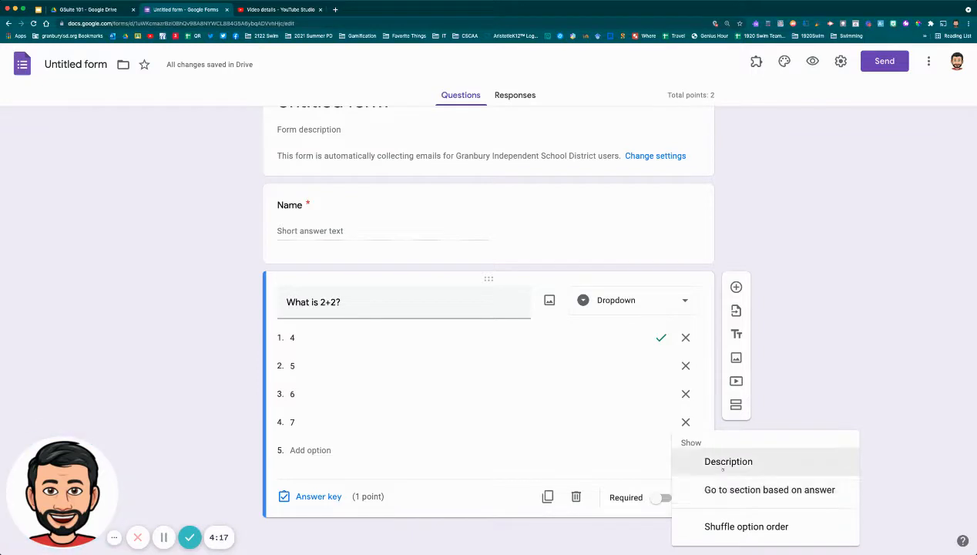
{"action": "left_click", "coordinate": [745, 528]}
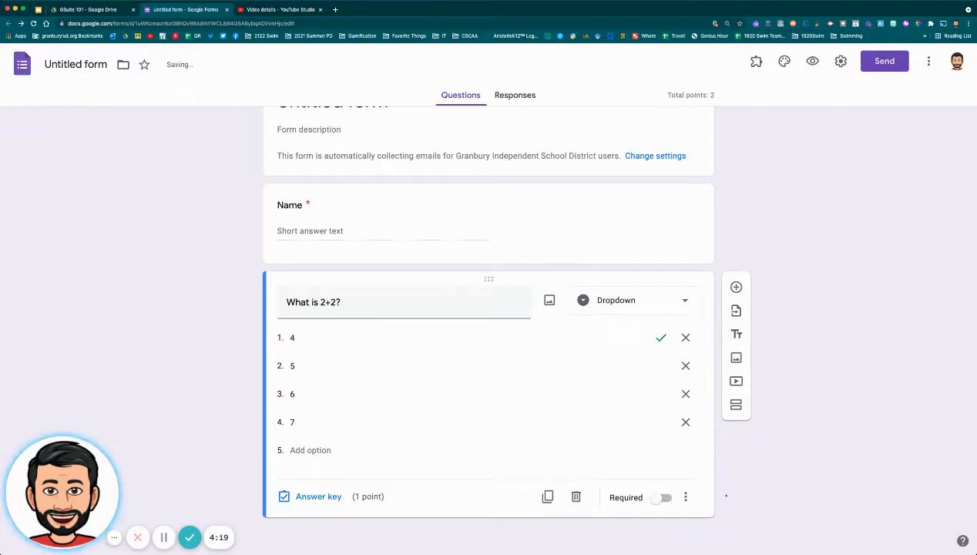
Preview the form and submit a test response with 4 for "What is 2+2?" and the respondent's first name in the Name field.
{"action": "scroll", "coordinate": [727, 493], "scroll_direction": "up", "scroll_amount": 2}
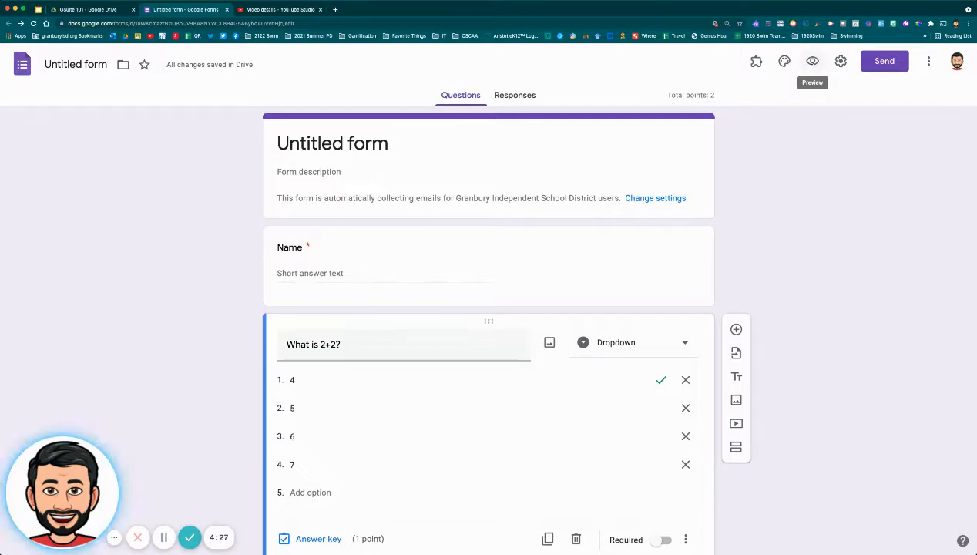
{"action": "left_click", "coordinate": [810, 67]}
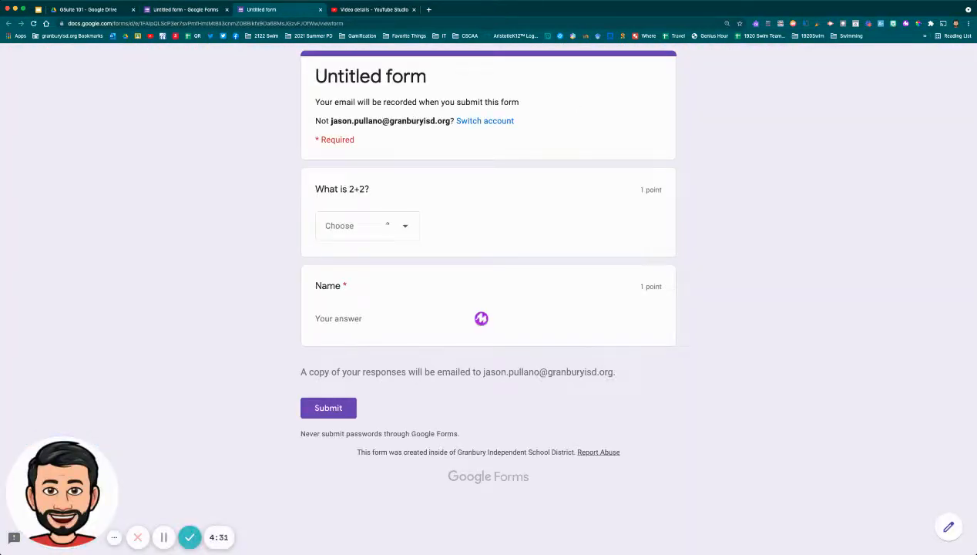
{"action": "left_click", "coordinate": [387, 224]}
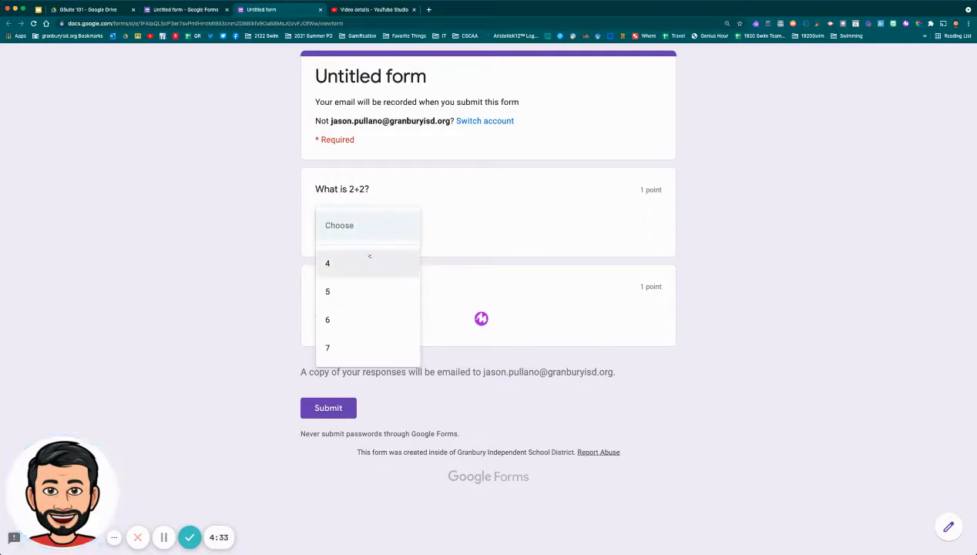
{"action": "left_click", "coordinate": [377, 262]}
{"action": "left_click", "coordinate": [397, 319]}
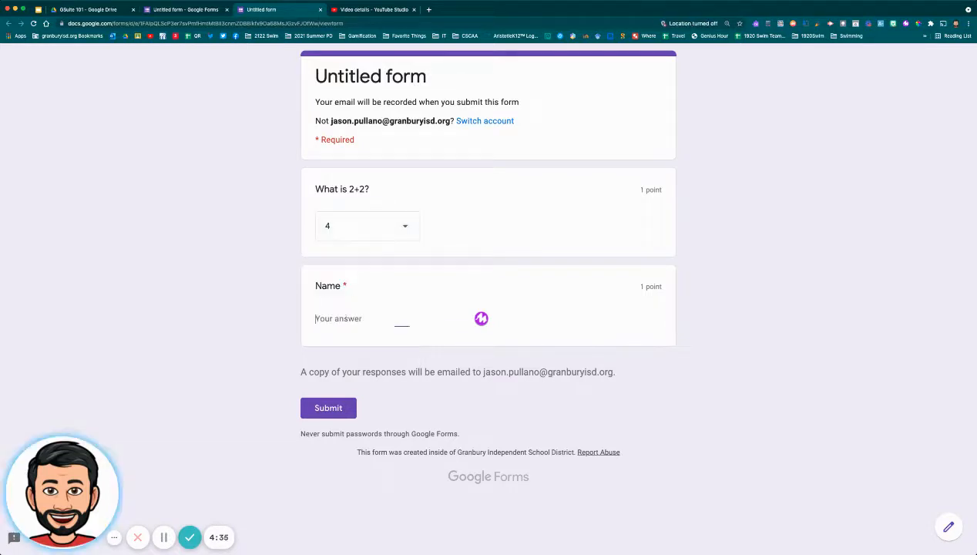
{"action": "type", "text": "Jason"}
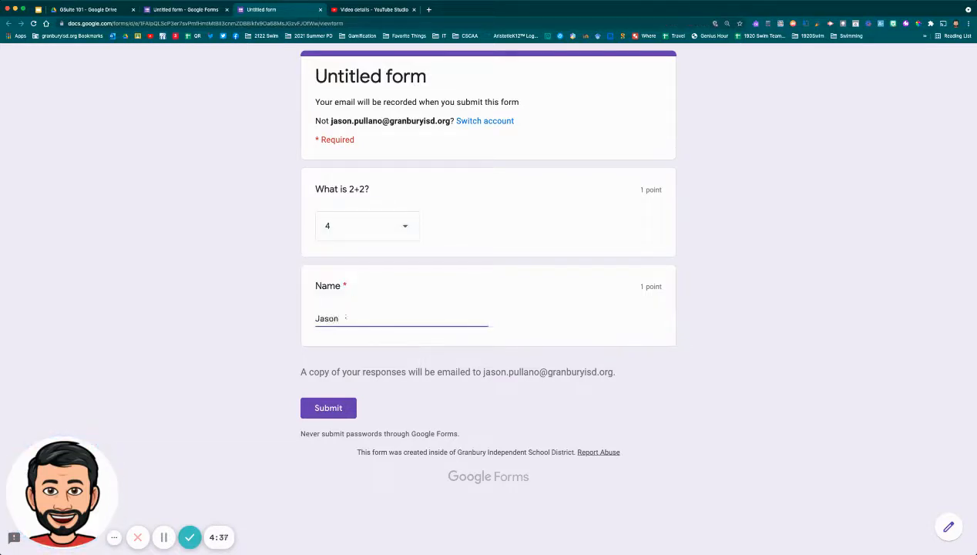
{"action": "left_click", "coordinate": [316, 401]}
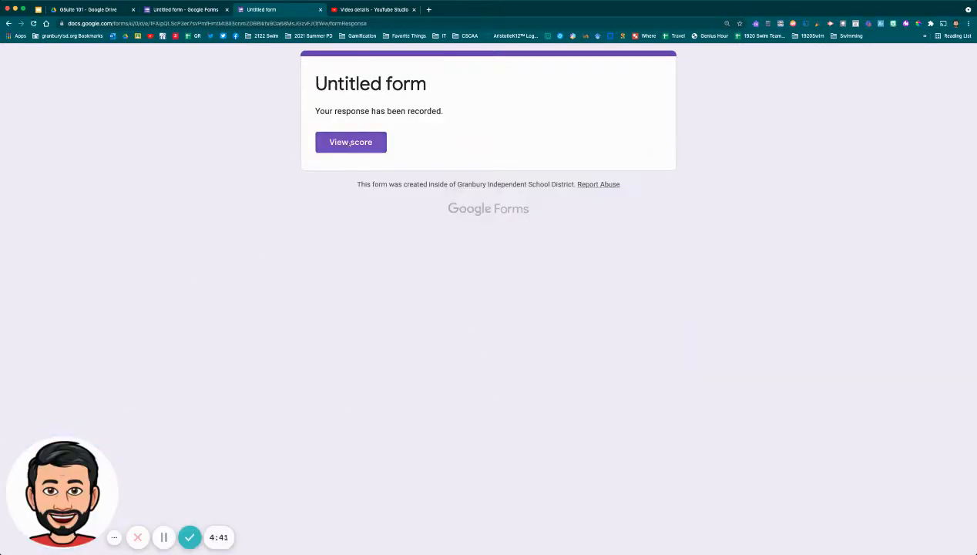
View the score of the submitted test response and check how the Name answer was graded.
{"action": "left_click", "coordinate": [349, 144]}
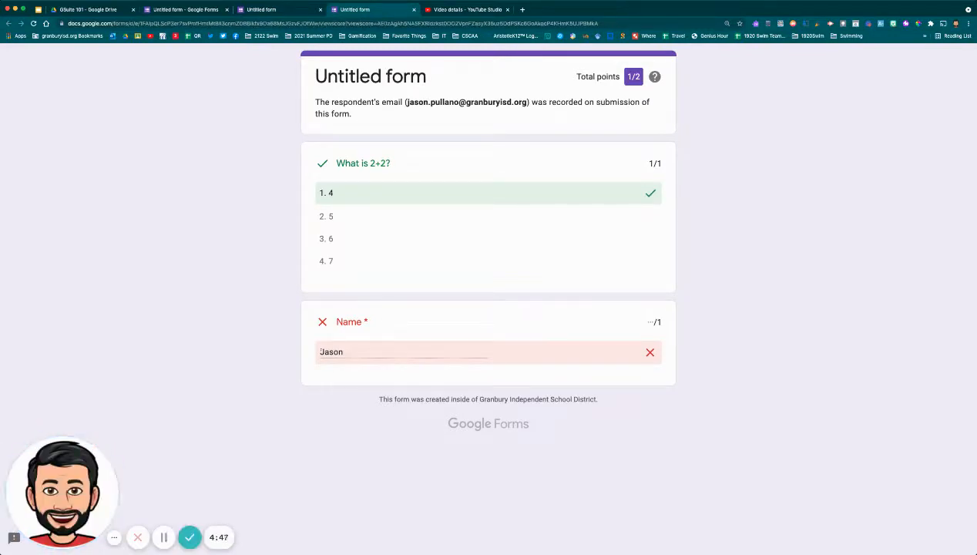
{"action": "left_click_drag", "start_coordinate": [321, 351], "coordinate": [375, 351]}
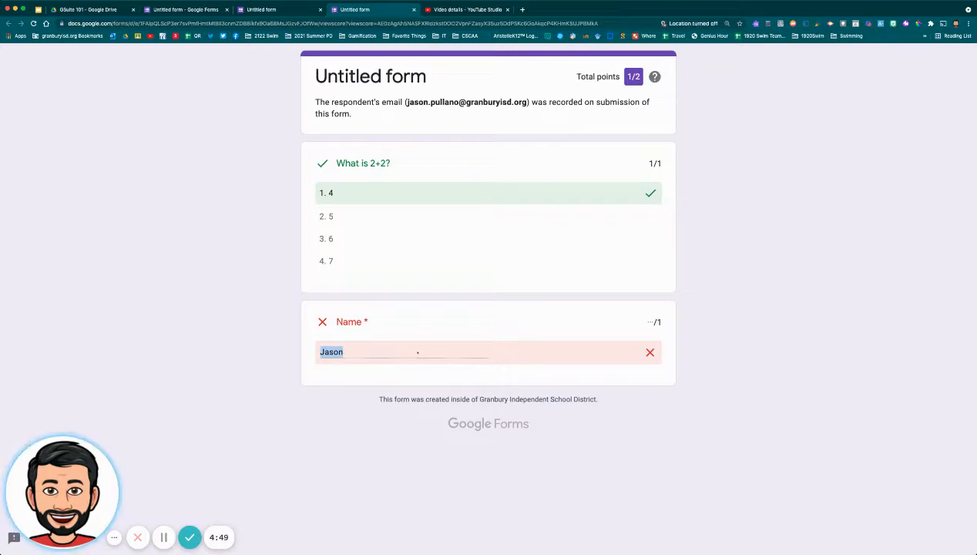
{"action": "left_click", "coordinate": [418, 352]}
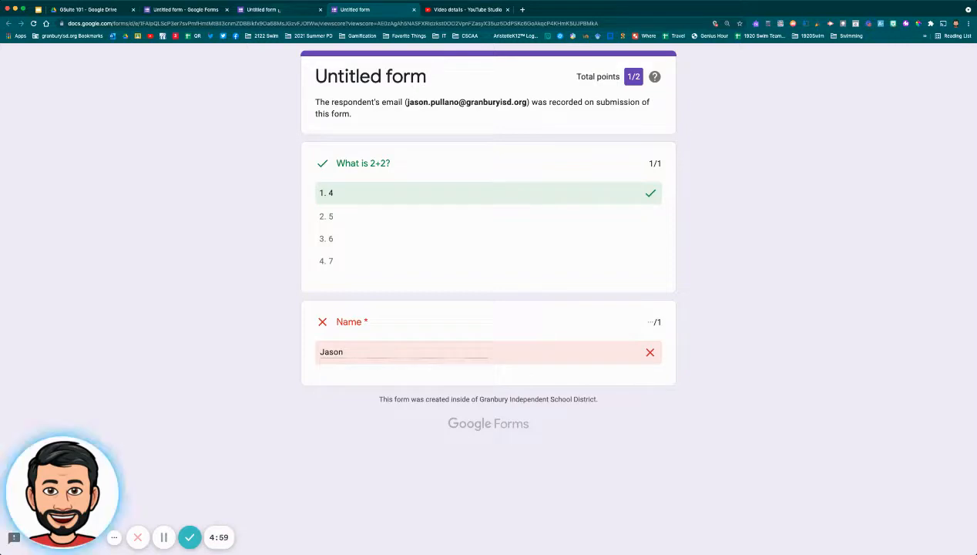
Return to the form editor and examine the response summary, including the insights, scores and the answer chart for each question.
{"action": "left_click", "coordinate": [279, 10]}
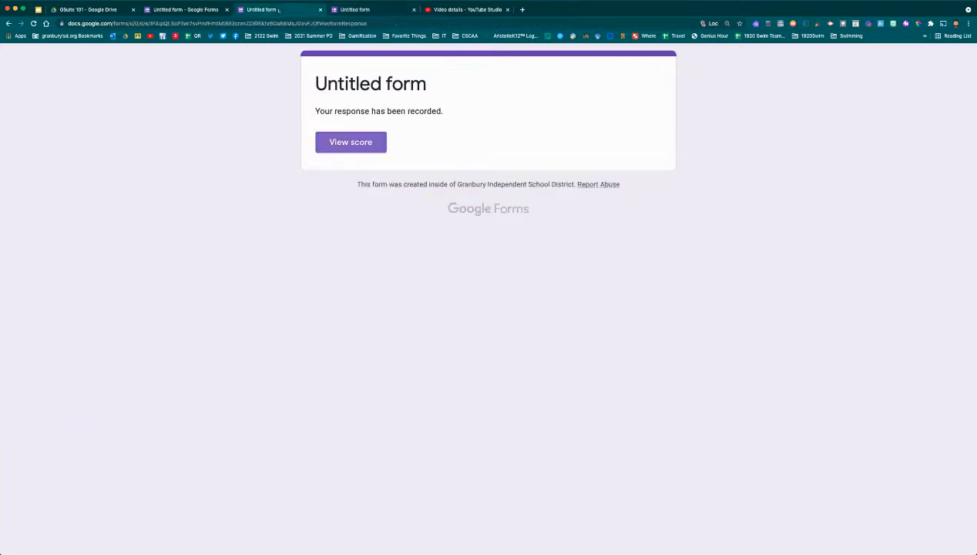
{"action": "left_click", "coordinate": [158, 10]}
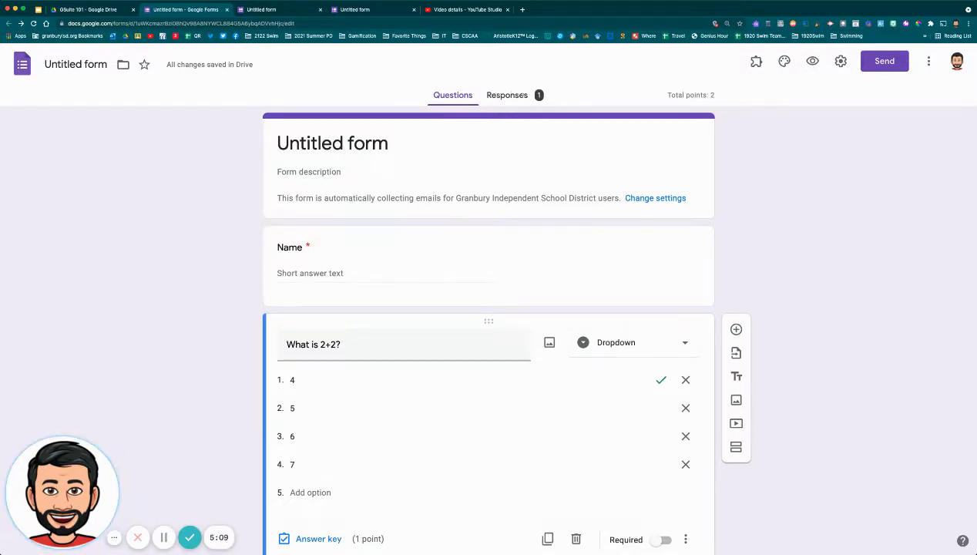
{"action": "left_click", "coordinate": [521, 95]}
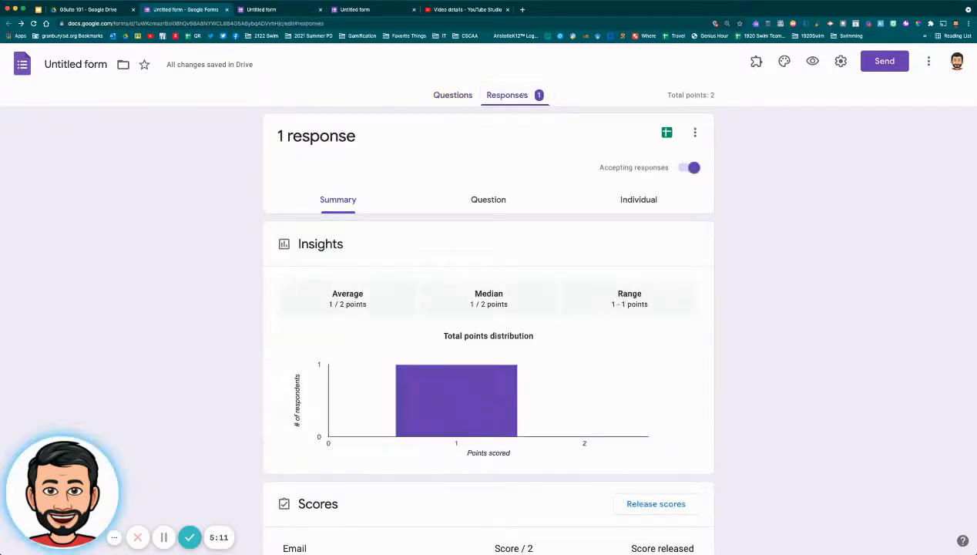
{"action": "scroll", "coordinate": [483, 204], "scroll_direction": "down", "scroll_amount": 2}
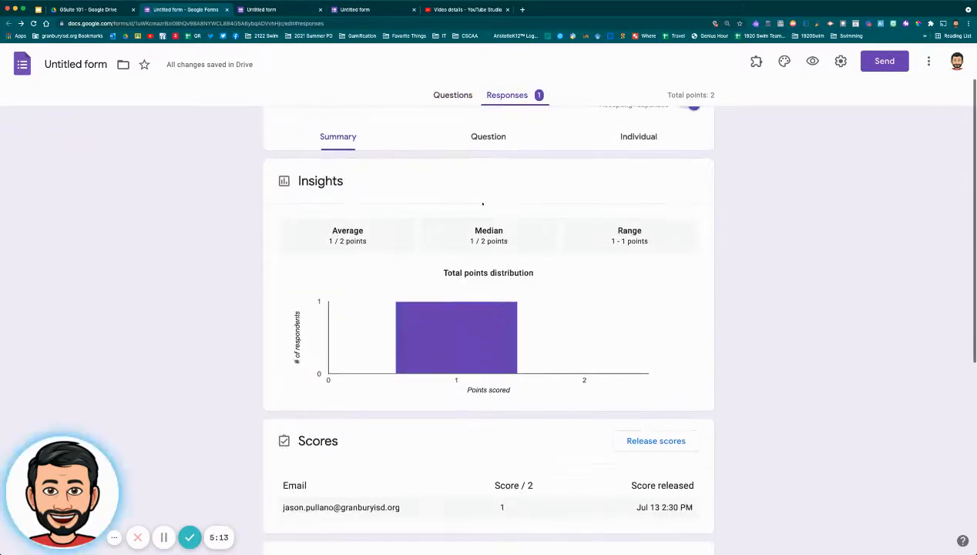
{"action": "scroll", "coordinate": [483, 204], "scroll_direction": "down", "scroll_amount": 5}
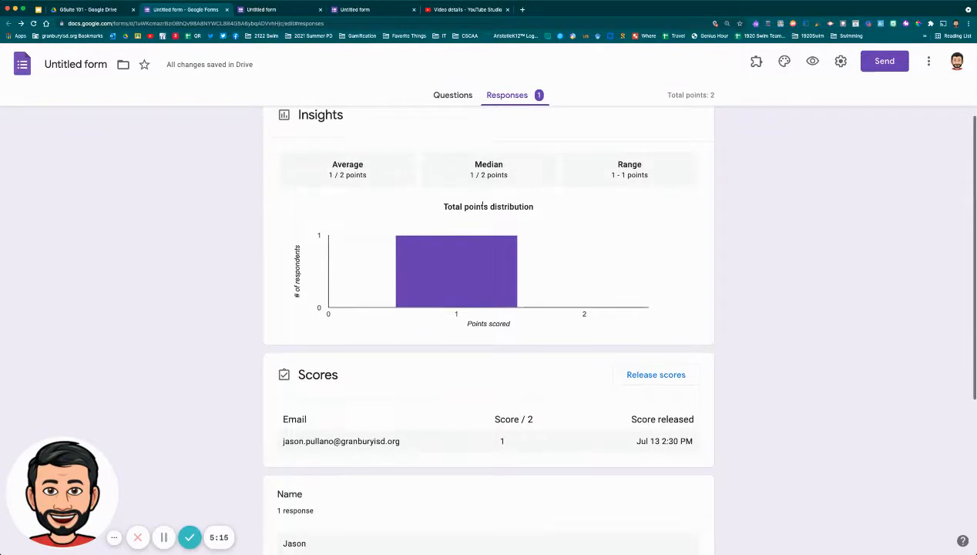
{"action": "scroll", "coordinate": [384, 388], "scroll_direction": "down", "scroll_amount": 3}
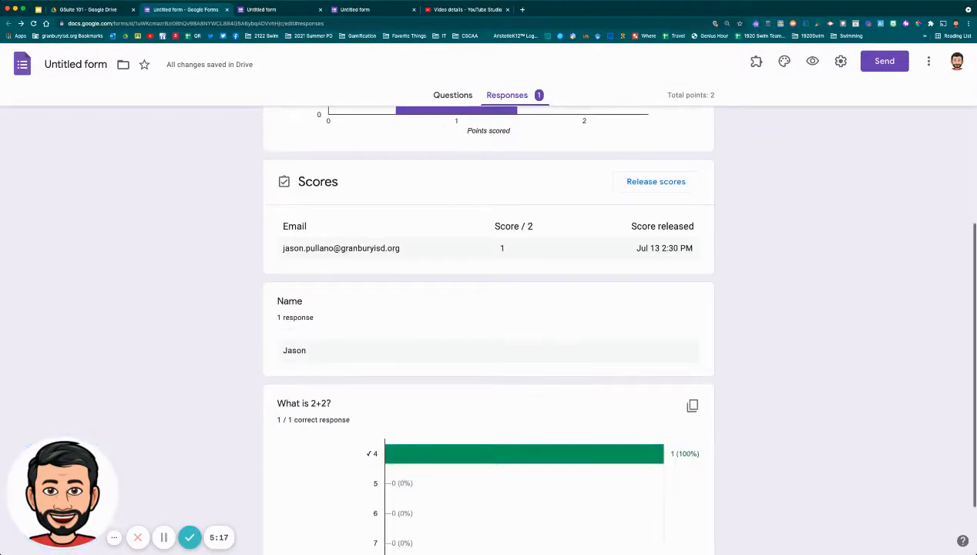
{"action": "scroll", "coordinate": [372, 366], "scroll_direction": "down", "scroll_amount": 2}
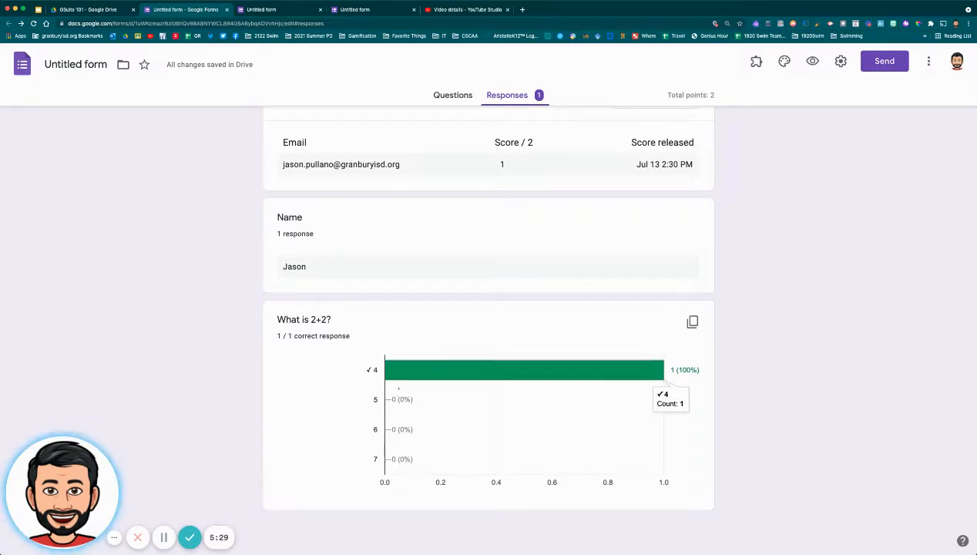
{"action": "scroll", "coordinate": [409, 357], "scroll_direction": "up", "scroll_amount": 5}
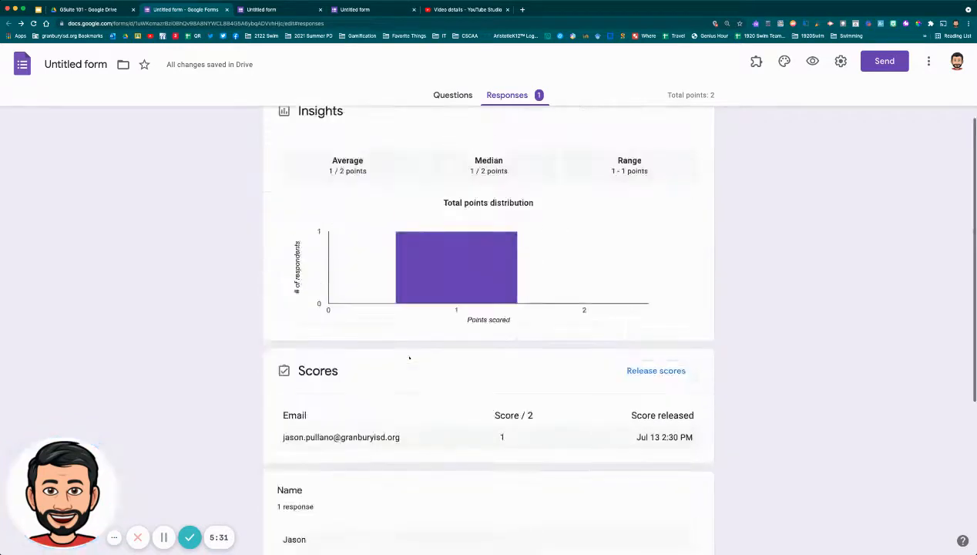
{"action": "scroll", "coordinate": [463, 339], "scroll_direction": "up", "scroll_amount": 3}
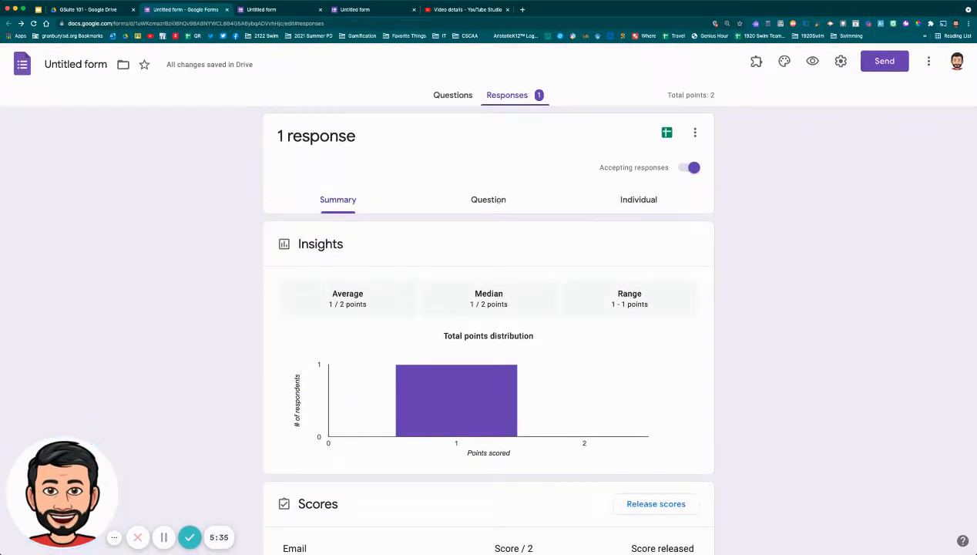
Mark the Name answer correct for 1 point in the by-question responses and save the grade.
{"action": "left_click", "coordinate": [502, 201]}
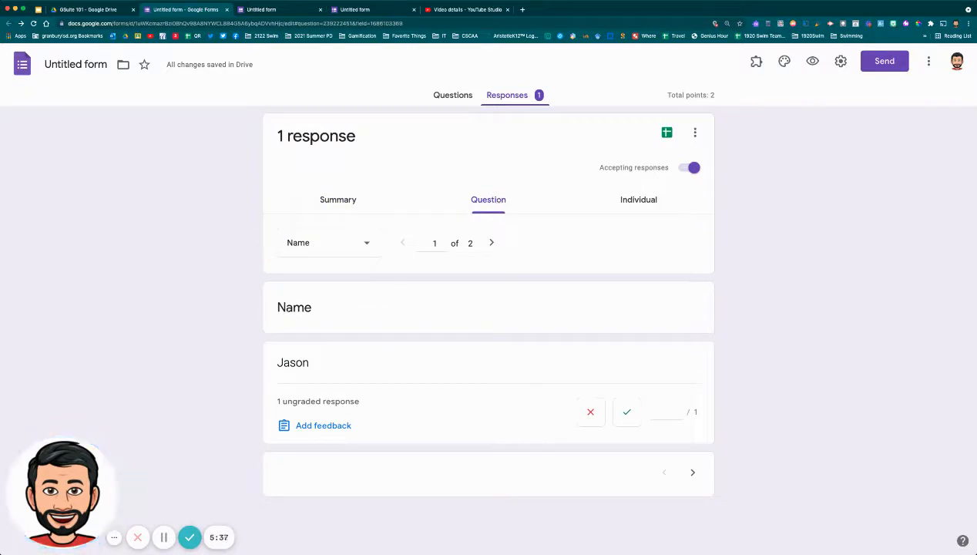
{"action": "left_click_drag", "start_coordinate": [275, 308], "coordinate": [331, 309]}
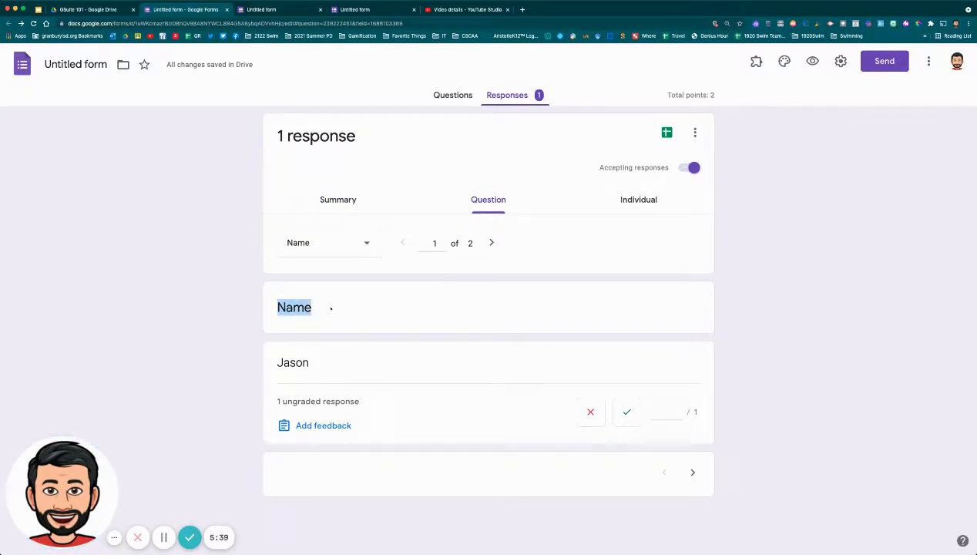
{"action": "left_click", "coordinate": [330, 309]}
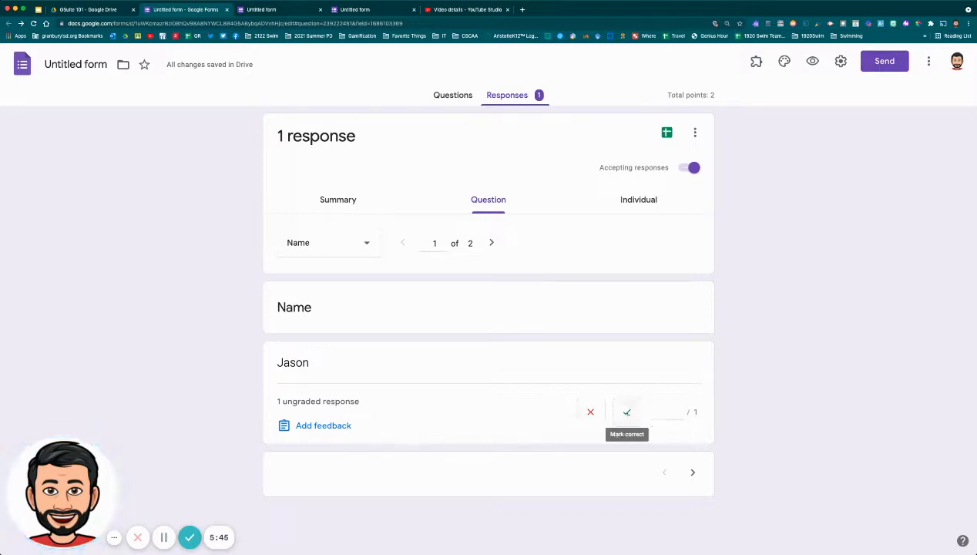
{"action": "left_click", "coordinate": [627, 412]}
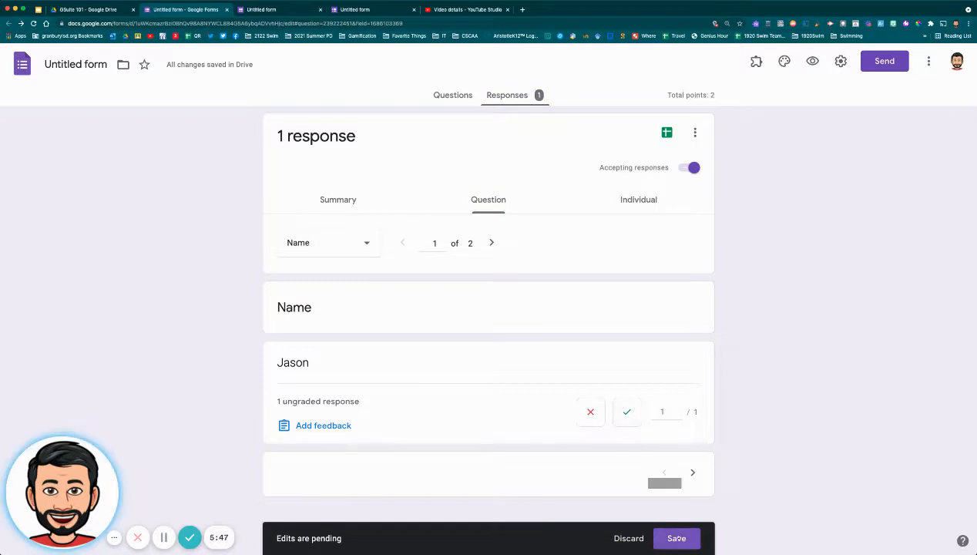
{"action": "left_click", "coordinate": [676, 538]}
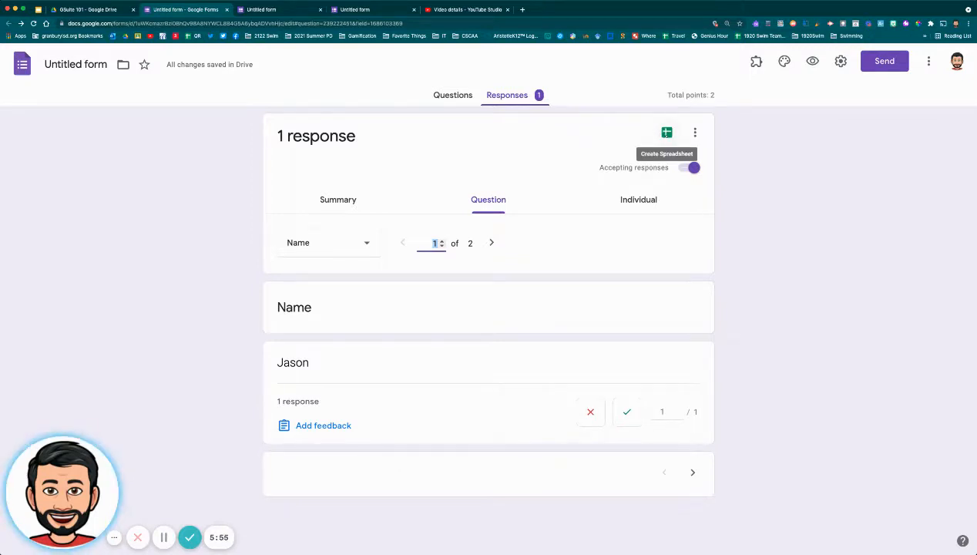
Create a new response spreadsheet named Untitled form (Responses) and inspect the email, name, answer and score in row 2.
{"action": "left_click", "coordinate": [666, 132]}
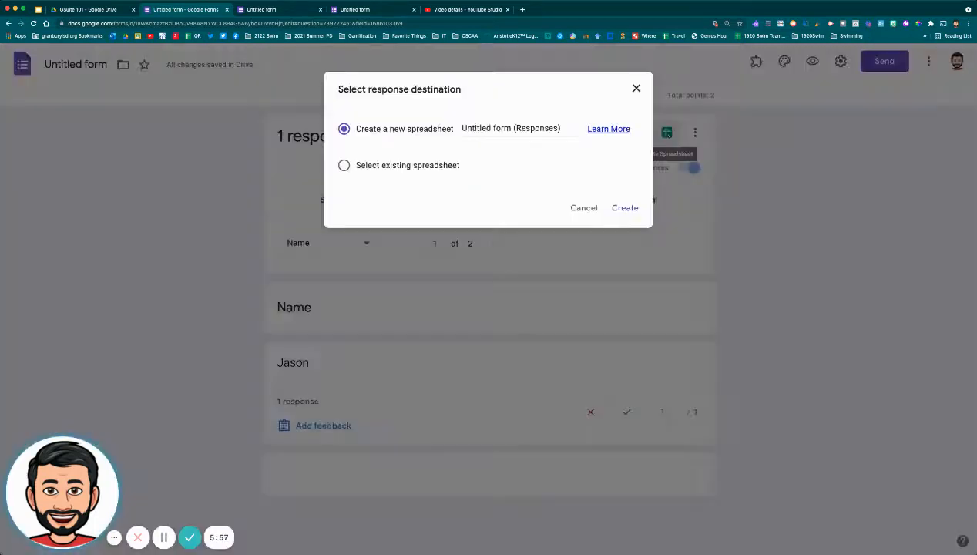
{"action": "left_click", "coordinate": [625, 215]}
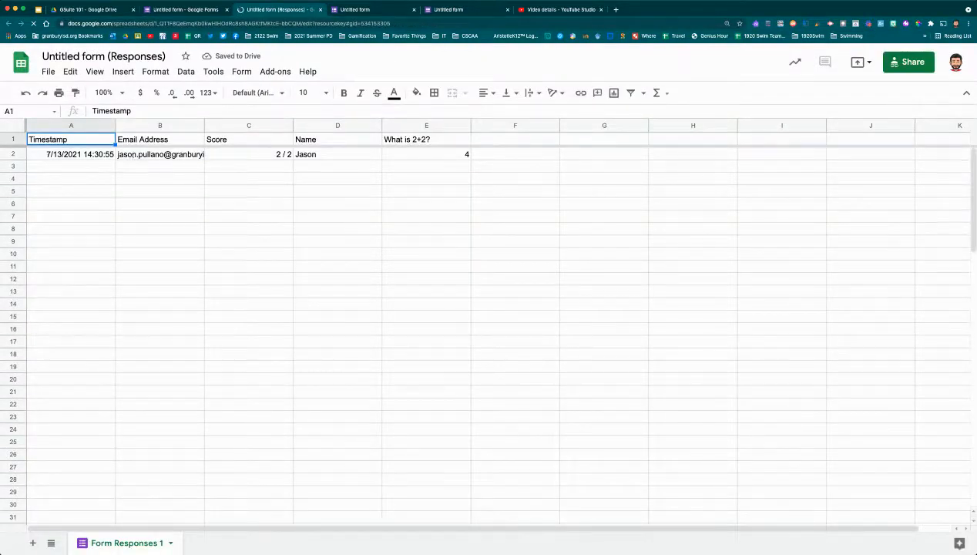
{"action": "left_click", "coordinate": [159, 154]}
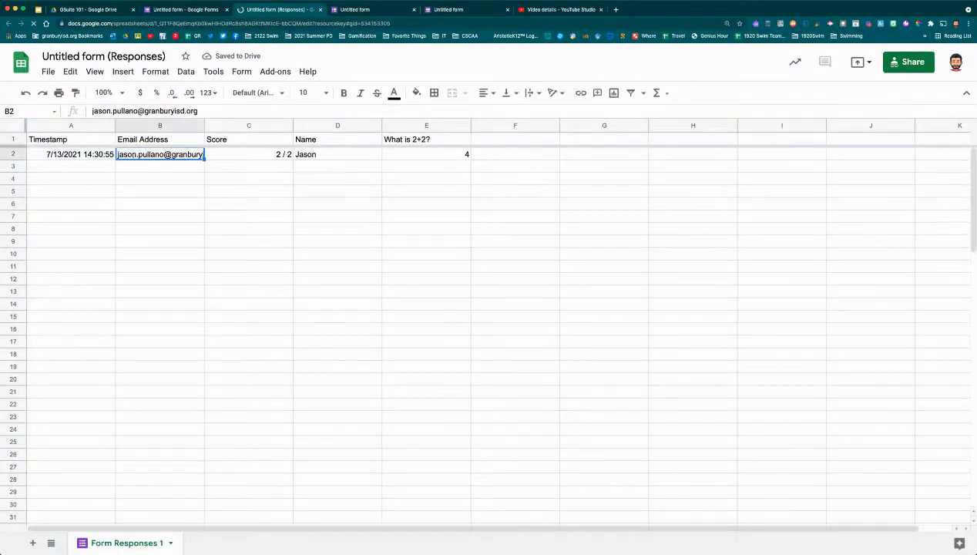
{"action": "left_click", "coordinate": [334, 154]}
{"action": "left_click", "coordinate": [399, 159]}
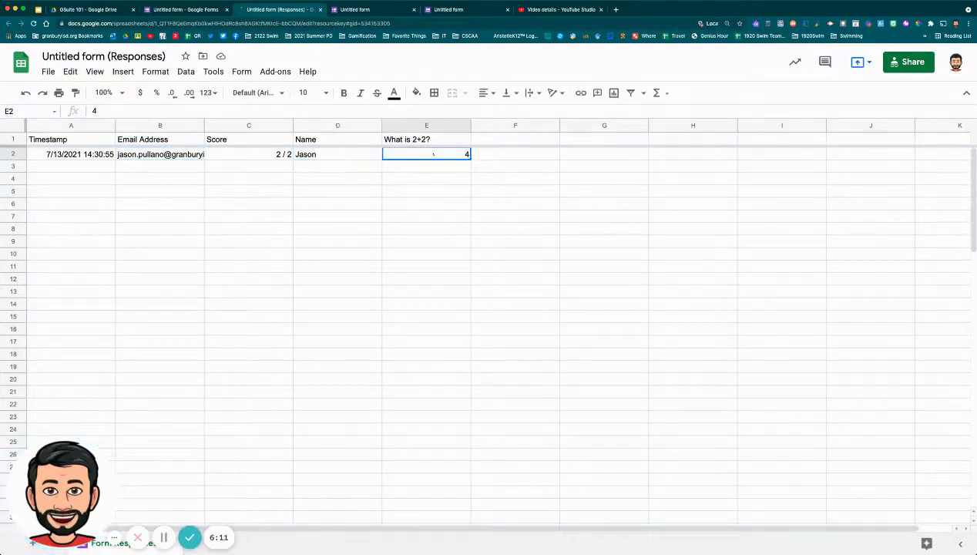
{"action": "left_click", "coordinate": [256, 156]}
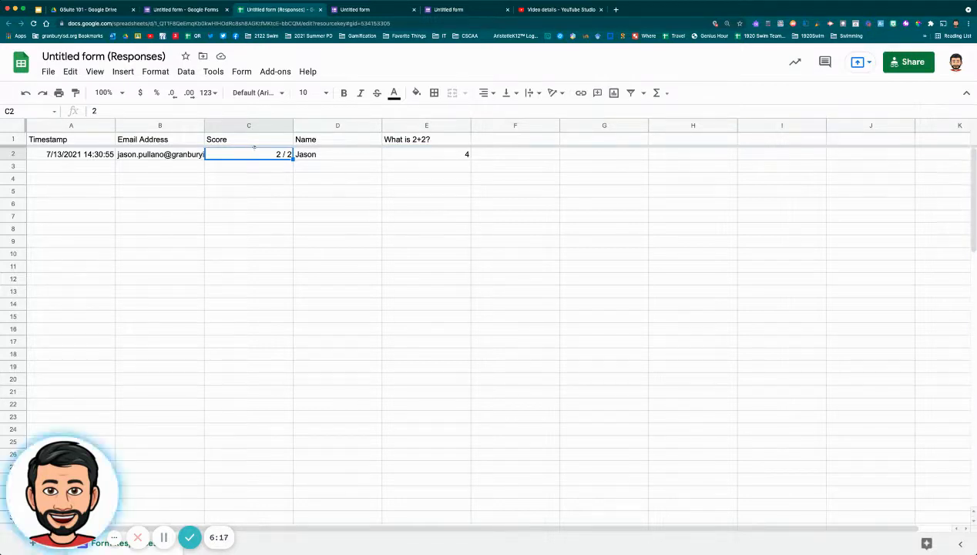
Return to the form editor and generate a shortened link for sending the form.
{"action": "left_click", "coordinate": [198, 10]}
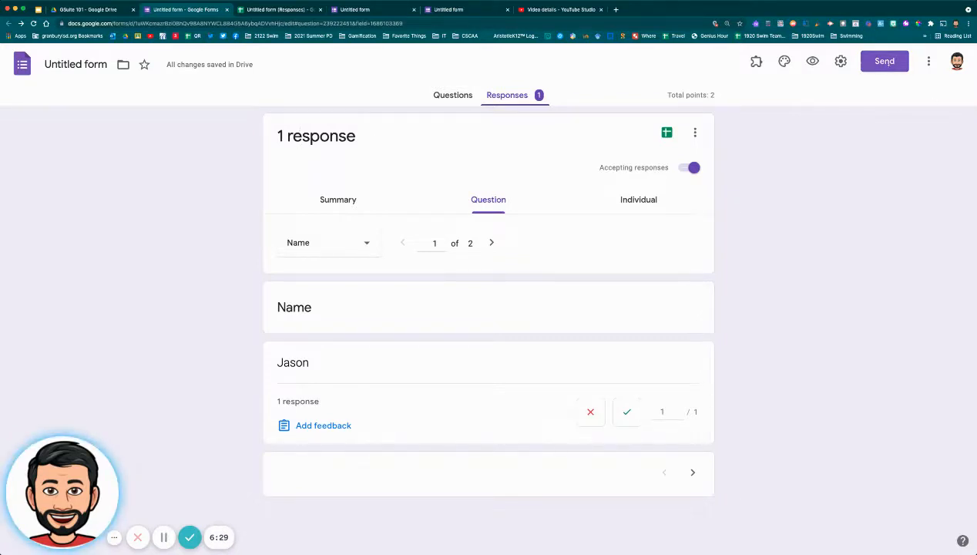
{"action": "left_click", "coordinate": [886, 61]}
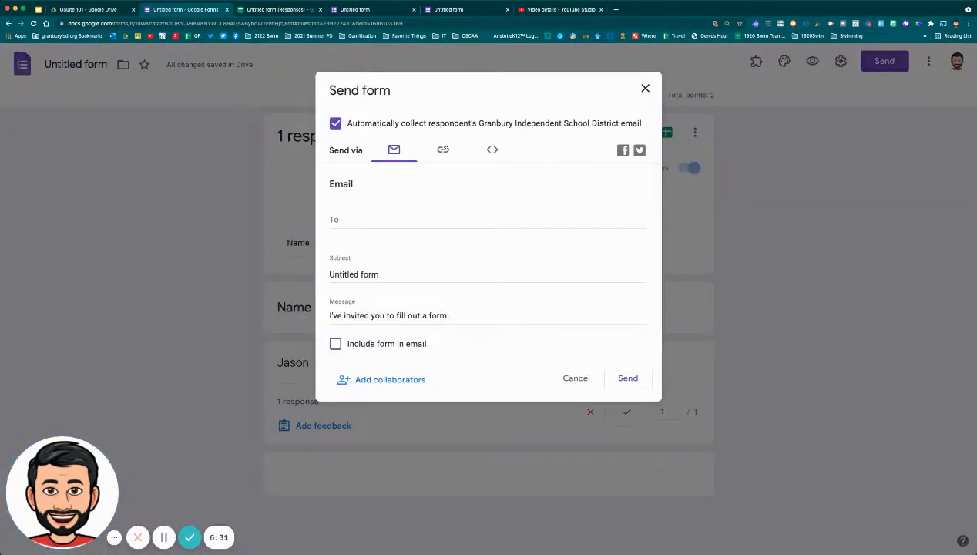
{"action": "left_click", "coordinate": [444, 149]}
{"action": "left_click", "coordinate": [369, 225]}
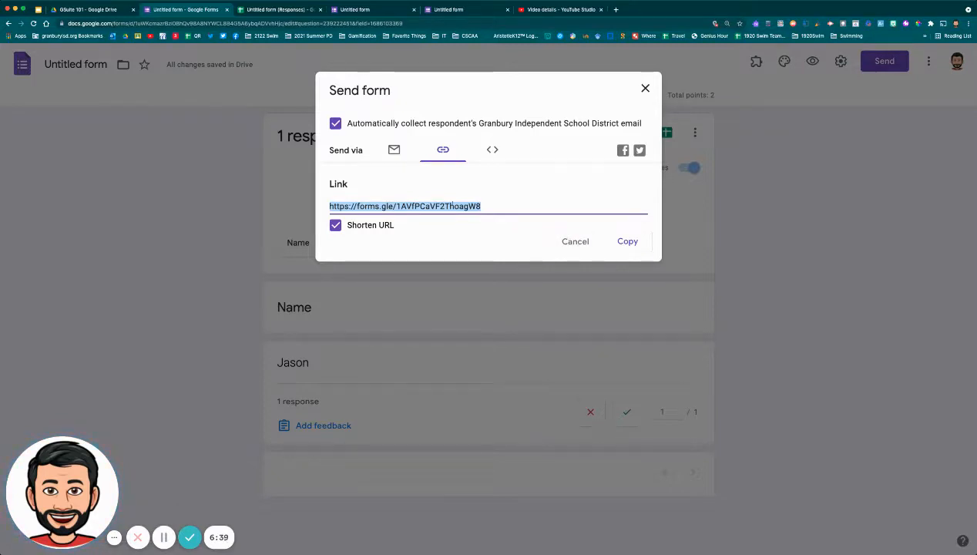
Reopen the form's sending options, copy the full, unshortened form link, and close the dialog.
{"action": "left_click", "coordinate": [574, 241]}
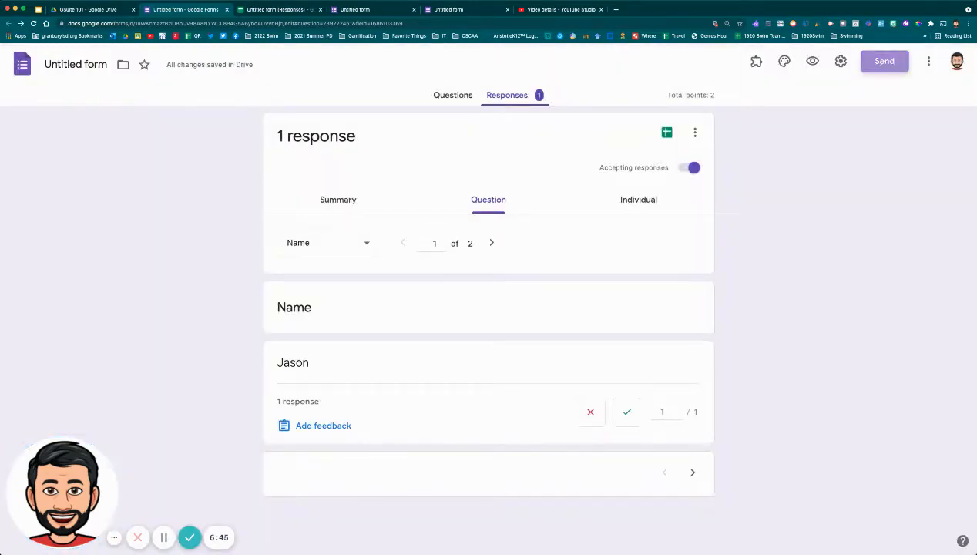
{"action": "left_click", "coordinate": [881, 63]}
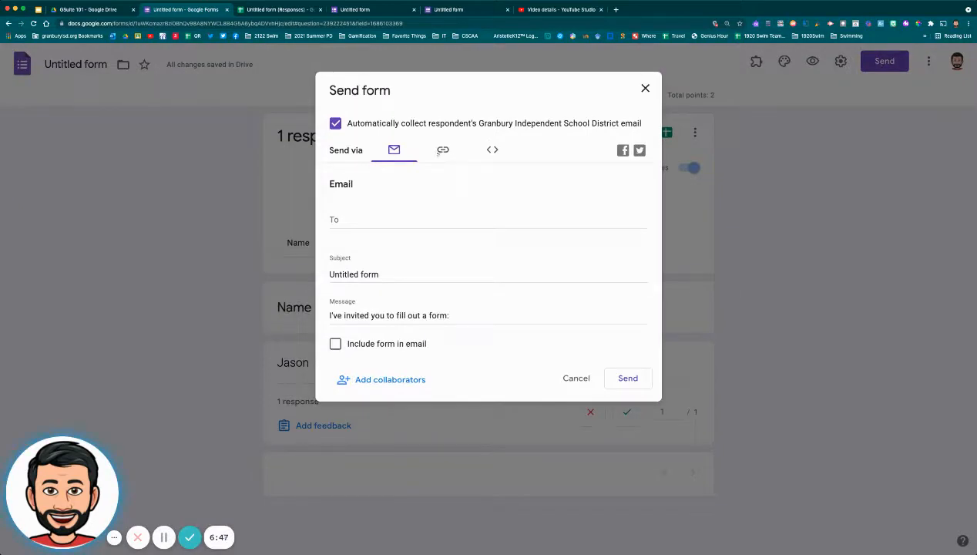
{"action": "left_click", "coordinate": [443, 150]}
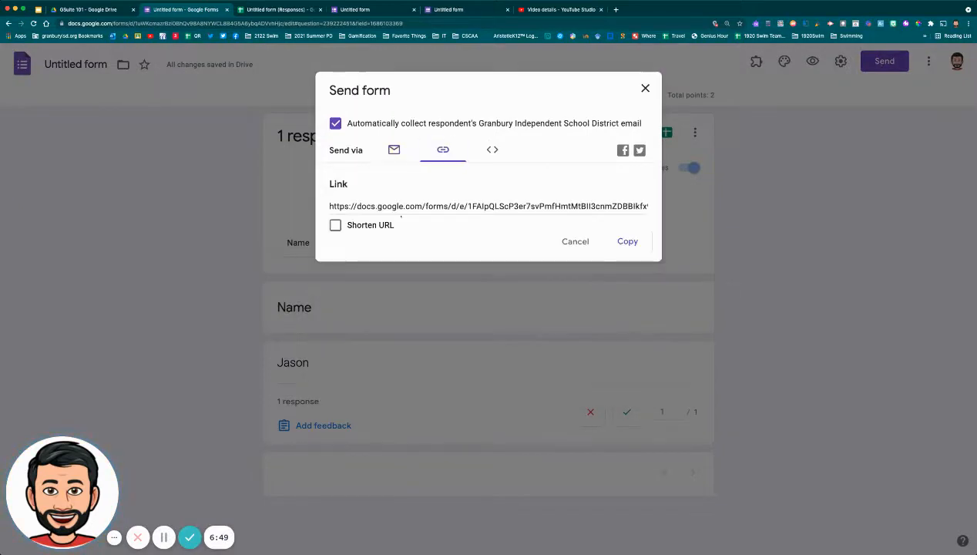
{"action": "left_click", "coordinate": [625, 242]}
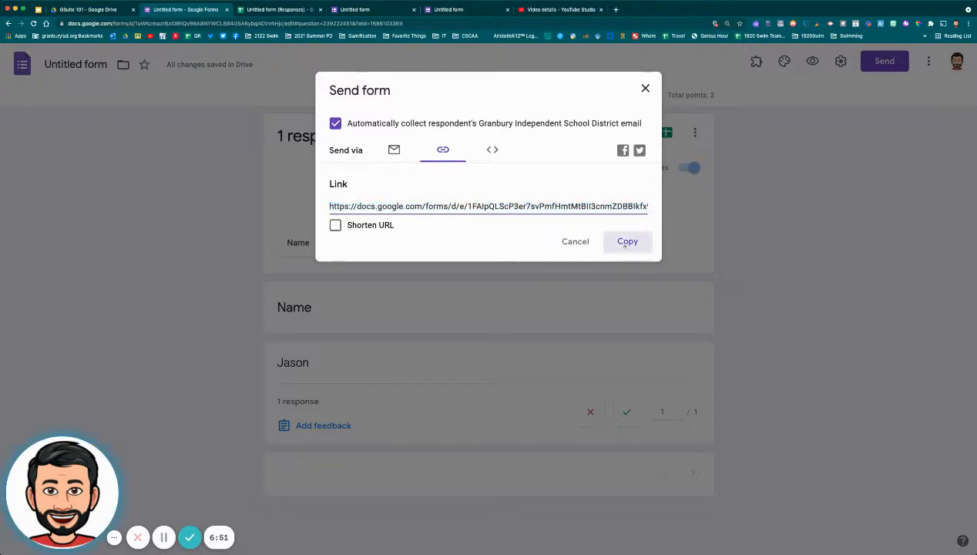
{"action": "left_click", "coordinate": [643, 89]}
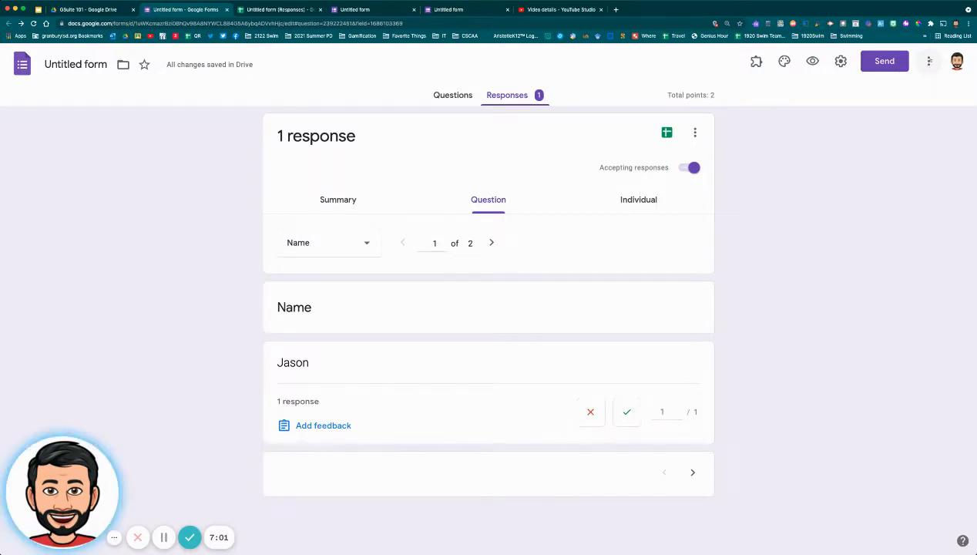
Change the existing collaborator's role on the form from Commenter to Editor and save the permission change.
{"action": "left_click", "coordinate": [929, 61]}
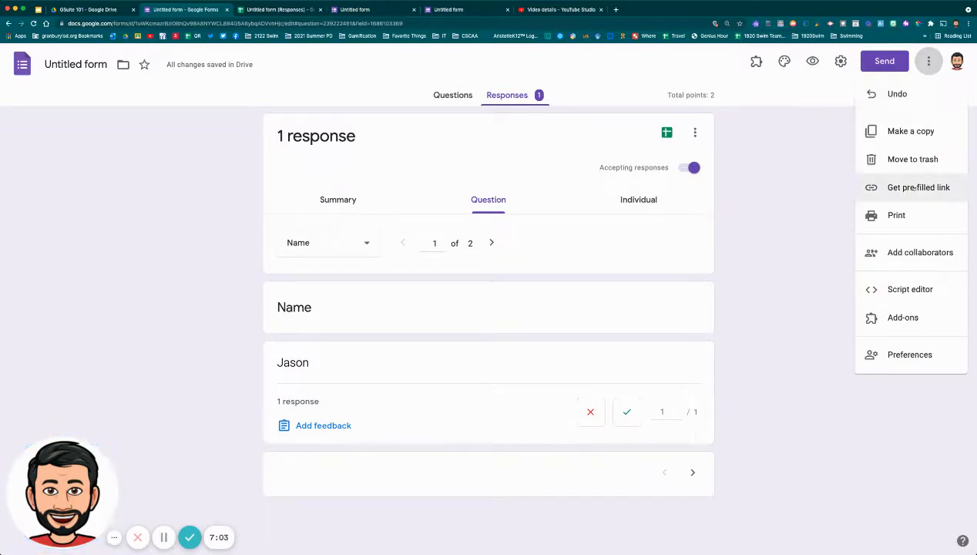
{"action": "left_click", "coordinate": [917, 252]}
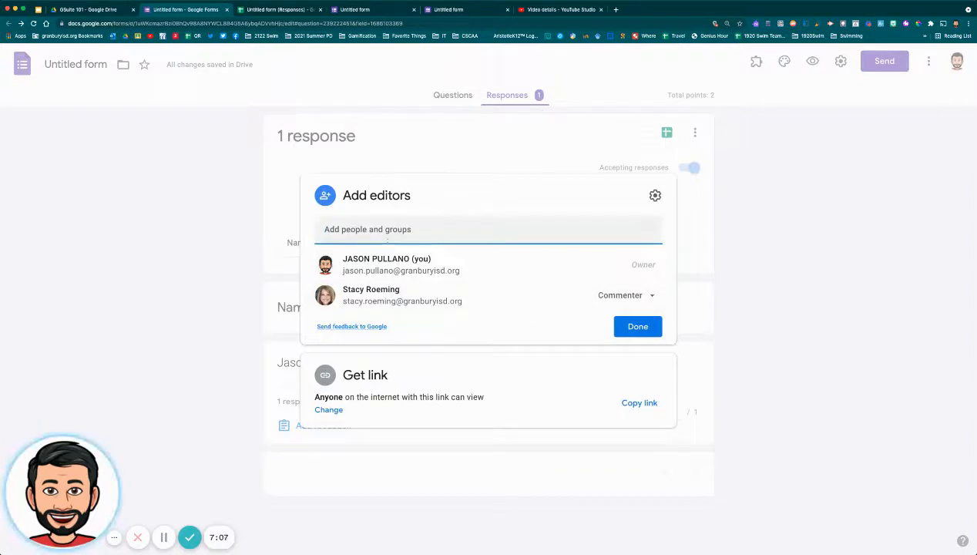
{"action": "left_click", "coordinate": [622, 295]}
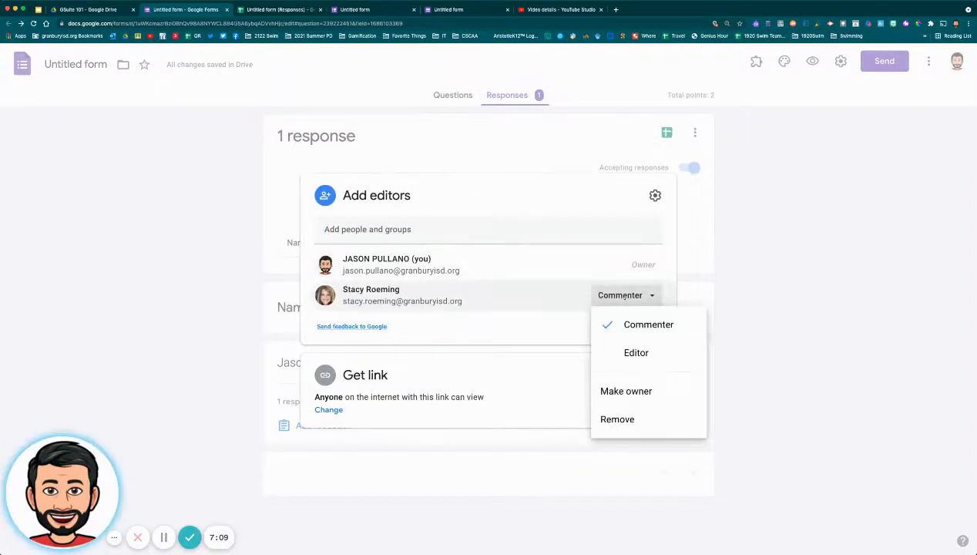
{"action": "left_click", "coordinate": [635, 349]}
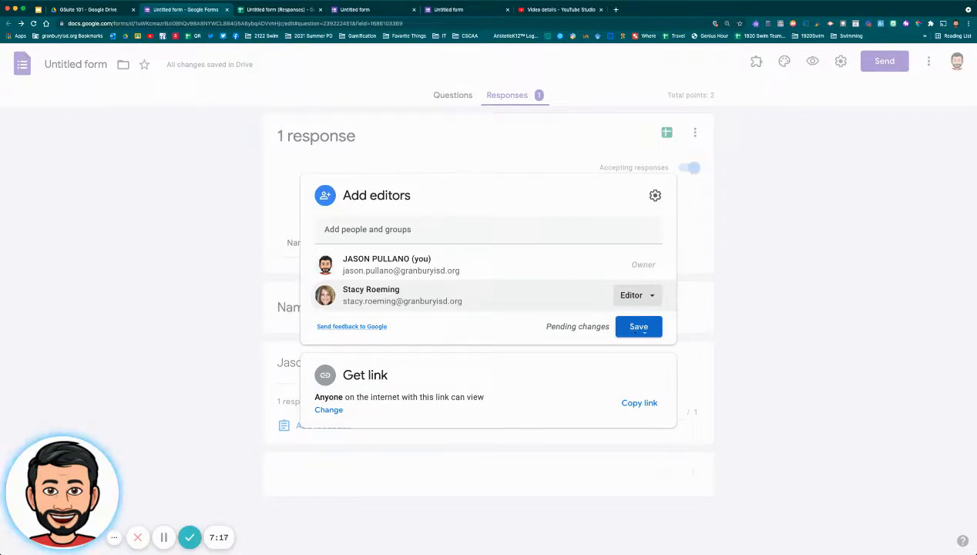
{"action": "left_click", "coordinate": [639, 326]}
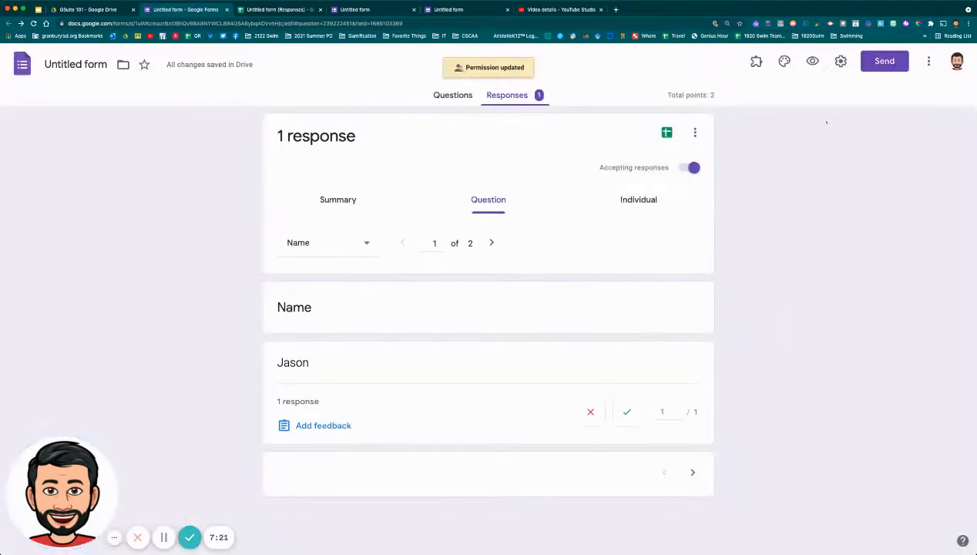
Generate a shortened link for the form, copy it, and close the sending options.
{"action": "left_click", "coordinate": [886, 64]}
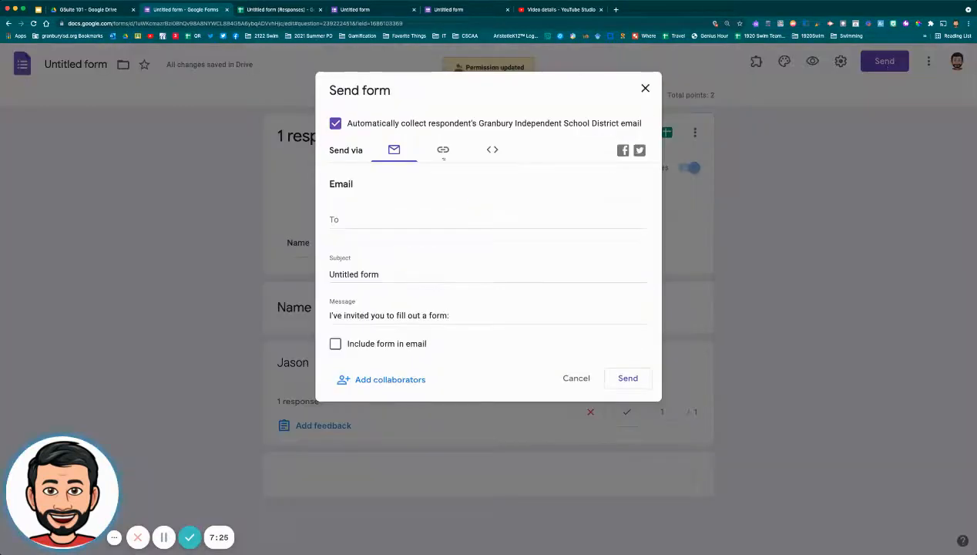
{"action": "left_click", "coordinate": [443, 151]}
{"action": "left_click", "coordinate": [336, 225]}
{"action": "left_click", "coordinate": [627, 241]}
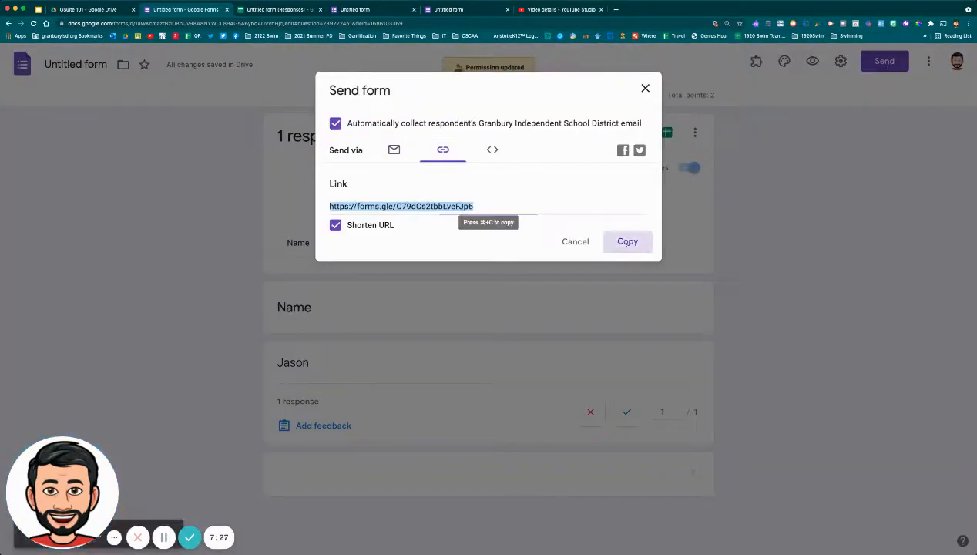
{"action": "left_click", "coordinate": [576, 242]}
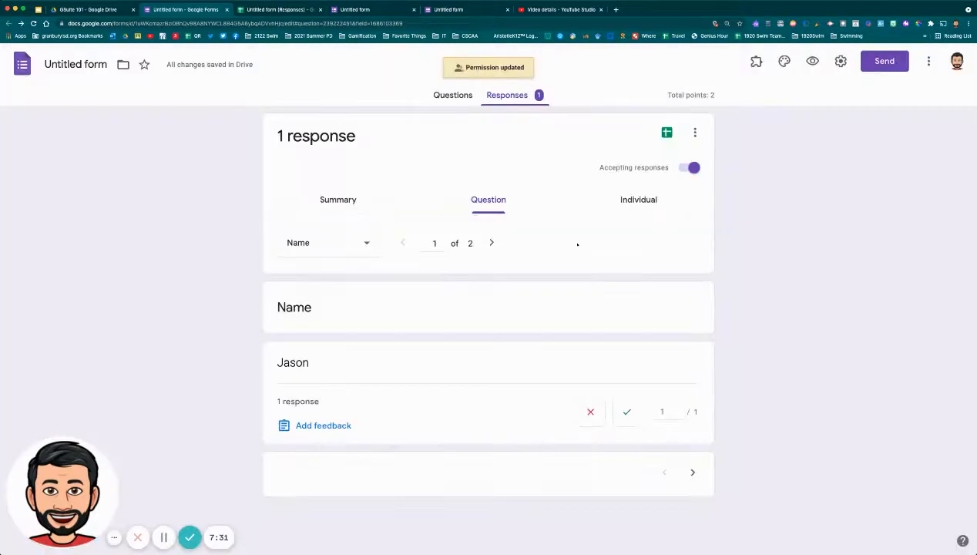